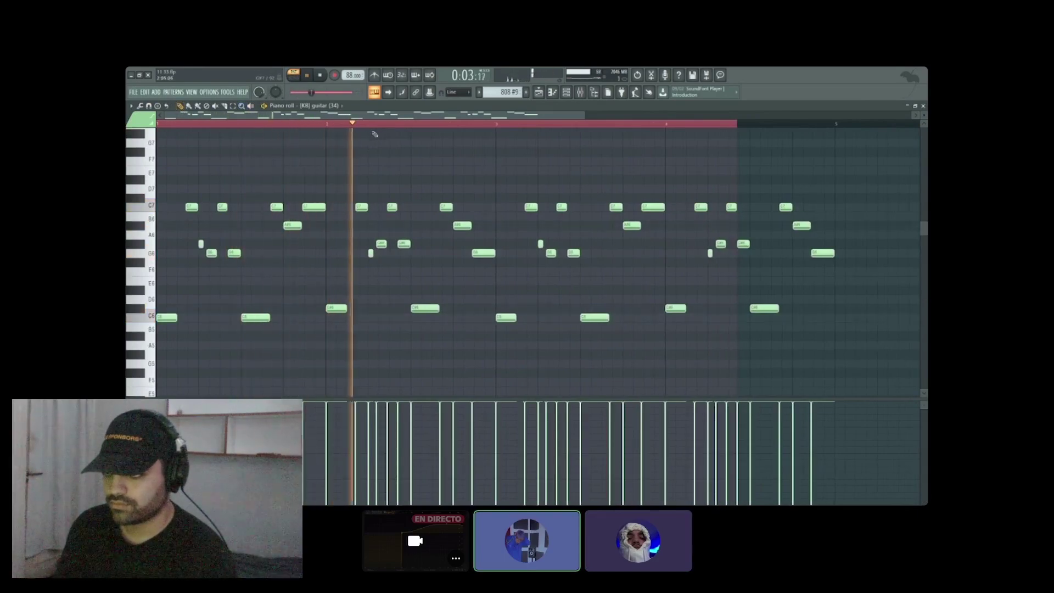
Step: Leave the guitar pattern for the playlist and solo the SNARE BASS track (Track 19) with its Kickstart automation
scroll(386, 126, down, 2)
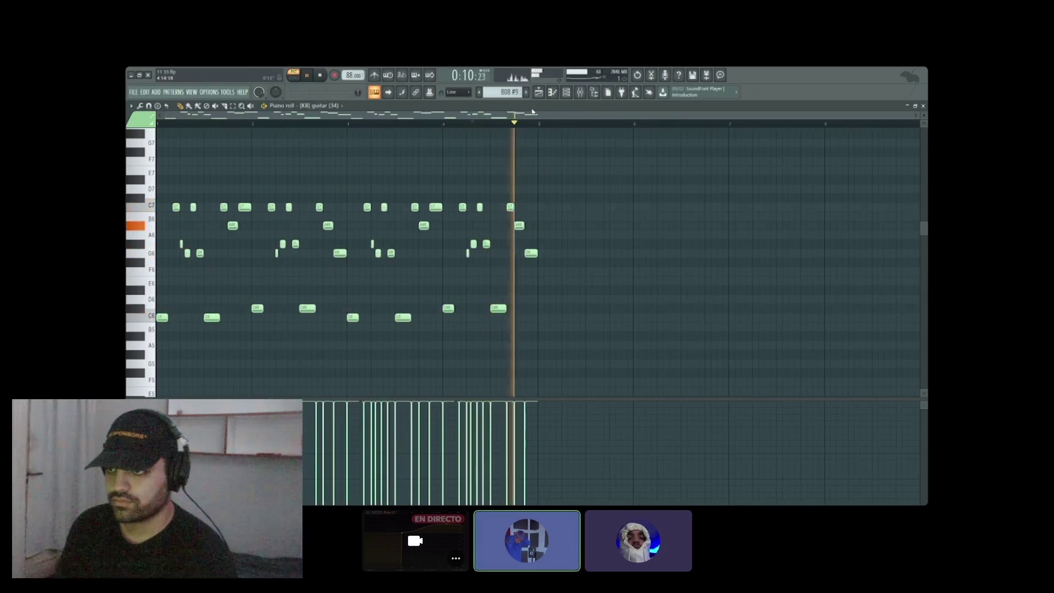
key(F5)
scroll(242, 308, down, 1)
right_click(235, 331)
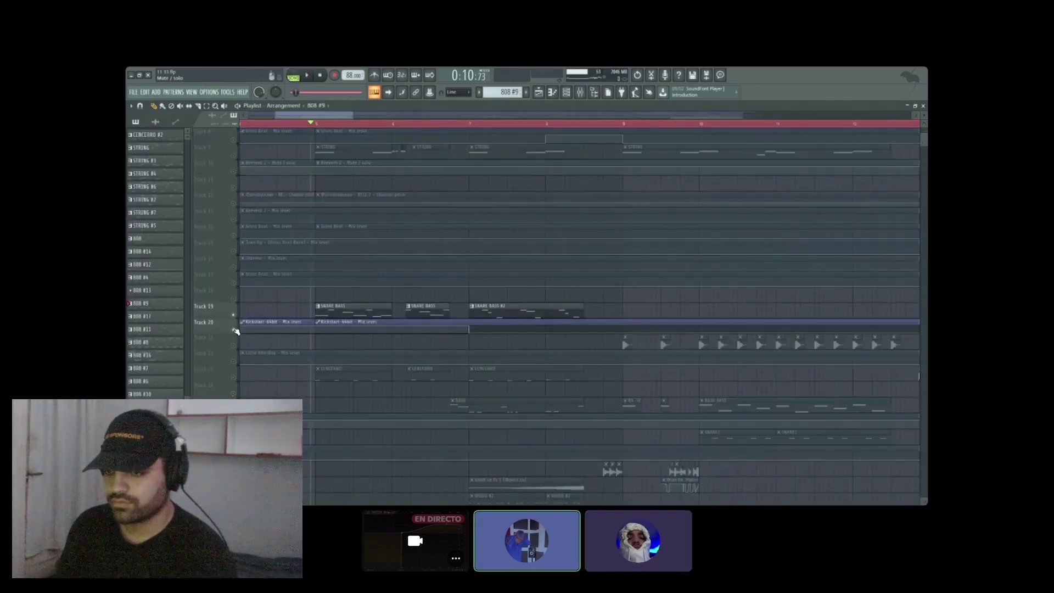
Step: Open the first SNARE BASS clip in the piano roll and examine its notes during playback
scroll(343, 288, up, 2)
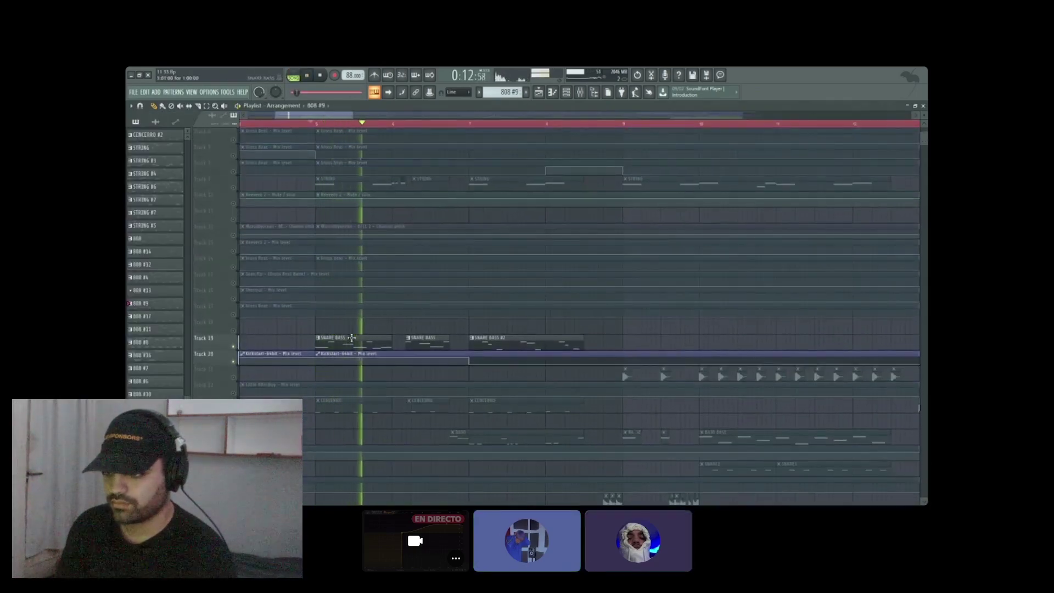
double_click(351, 339)
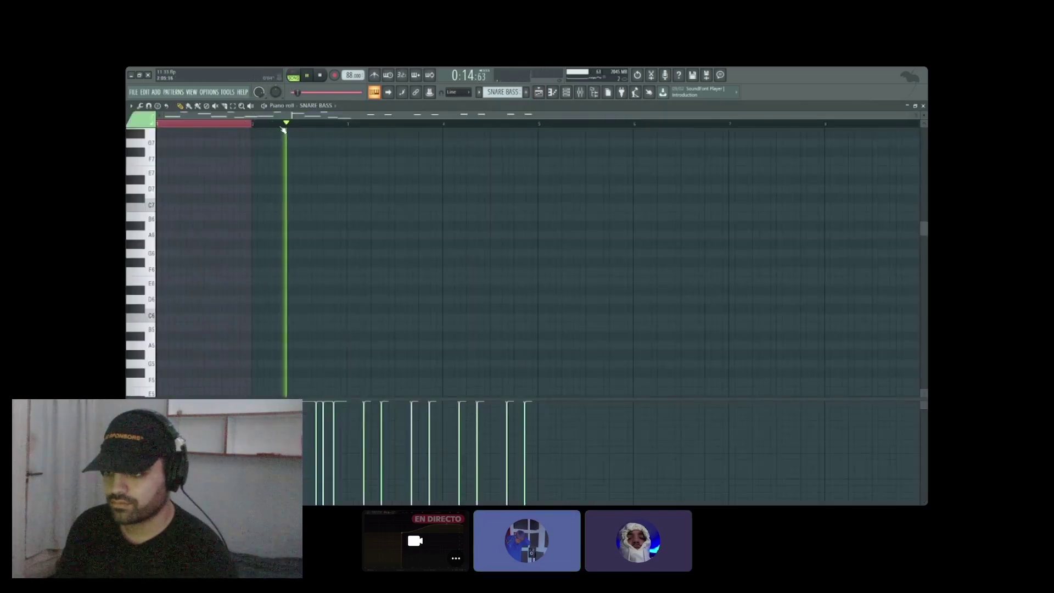
scroll(258, 268, down, 6)
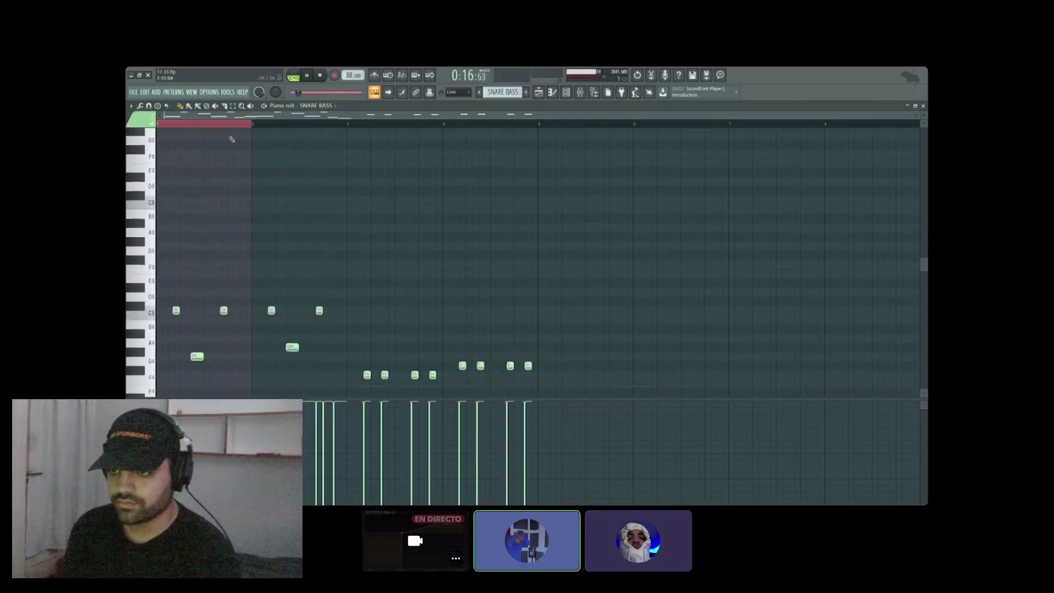
right_click(244, 108)
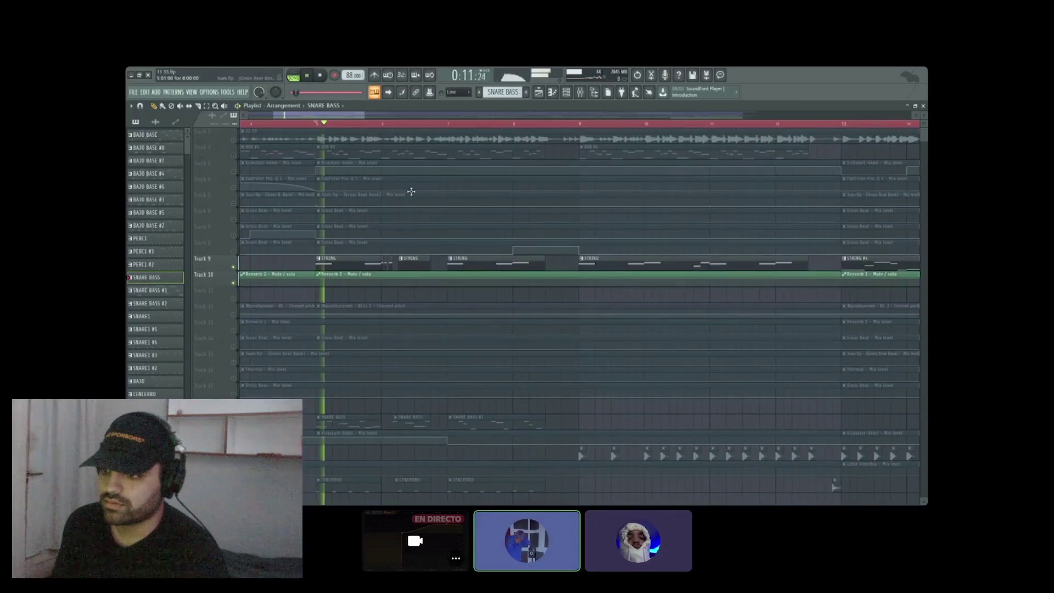
Step: Examine the soloed STRING clips on Track 9 during playback and stop the song
scroll(429, 127, up, 1)
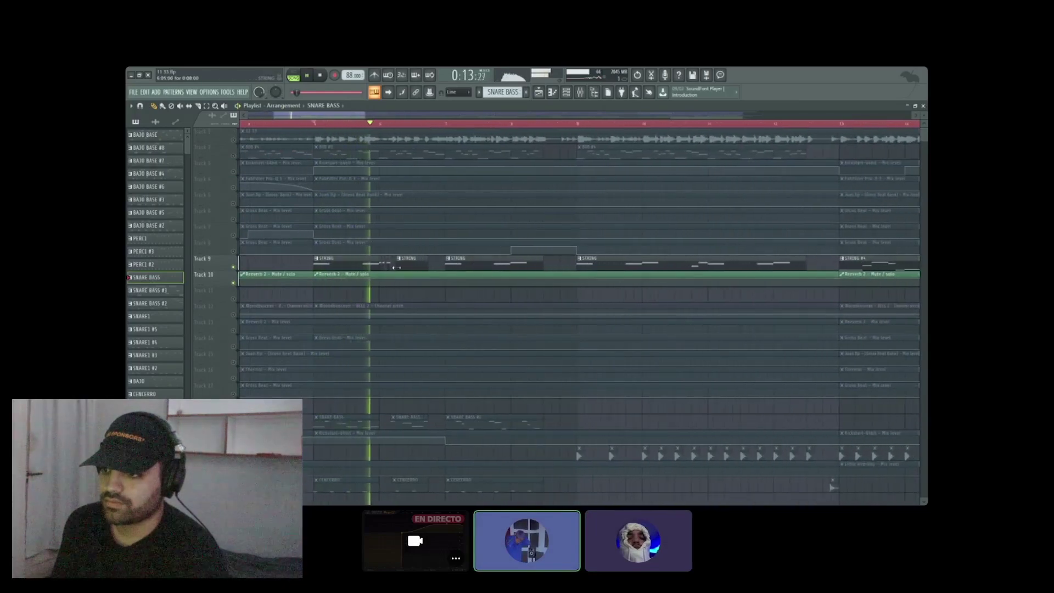
scroll(437, 270, down, 1)
scroll(436, 128, down, 4)
scroll(452, 126, up, 2)
scroll(389, 149, down, 3)
scroll(298, 127, down, 2)
key(space)
Step: Unsolo the STRING track, solo the CENCERRO track (Track 23), and review its clips along the arrangement
scroll(264, 193, up, 3)
scroll(289, 127, up, 3)
right_click(234, 251)
scroll(252, 316, down, 11)
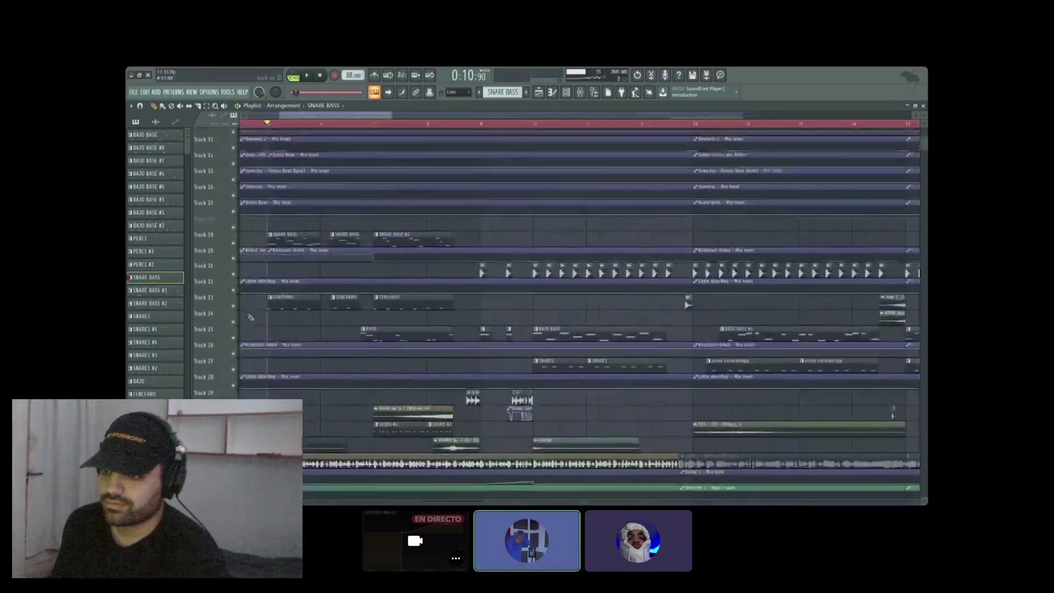
right_click(234, 298)
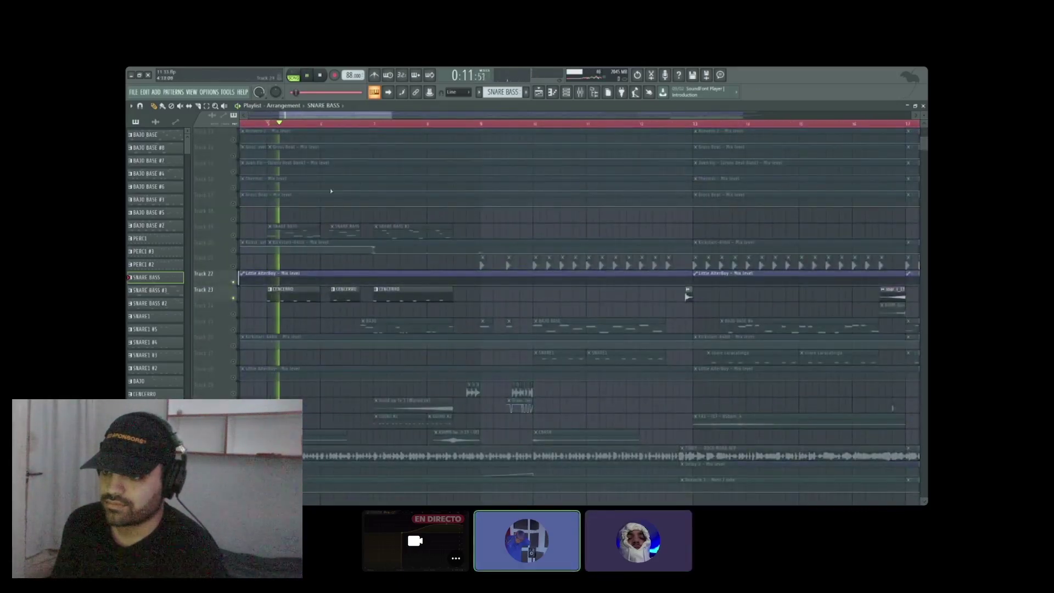
scroll(401, 127, down, 4)
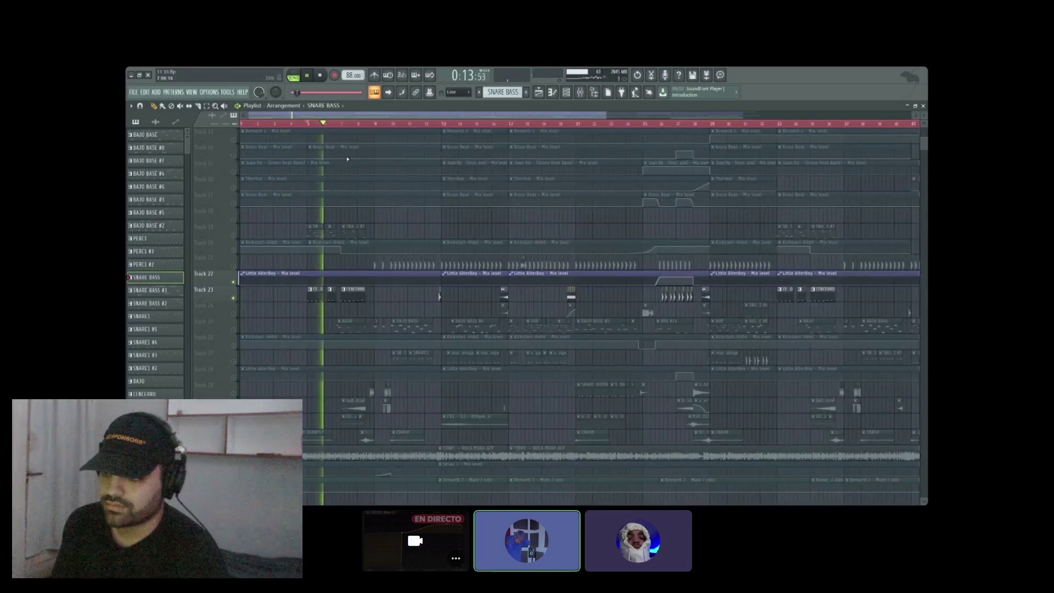
scroll(335, 127, up, 4)
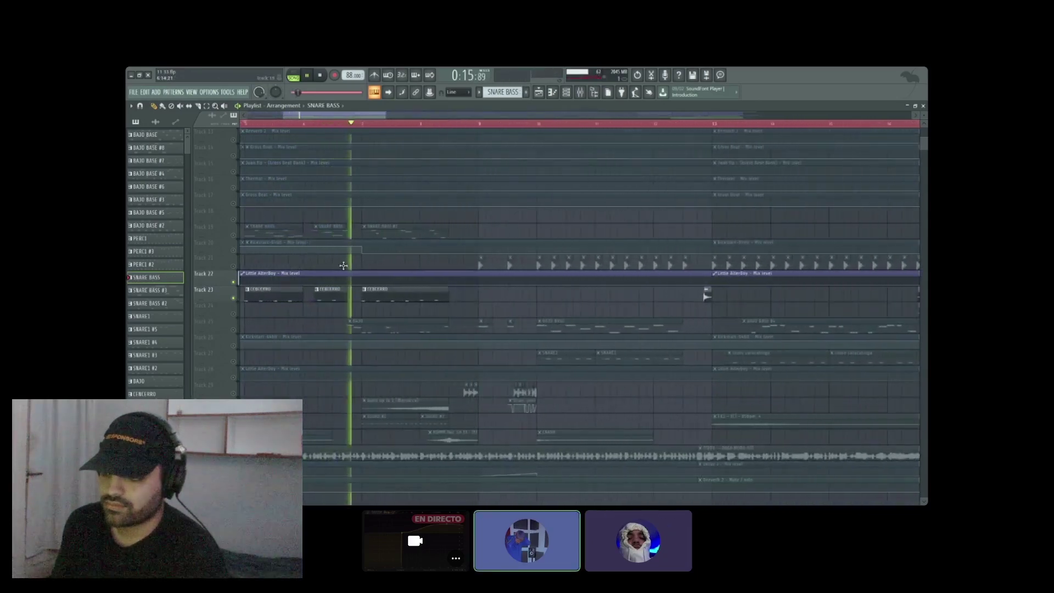
Step: Unmute the BAJO tracks (25 and 26) and the SNARE BASS tracks (19 and 20), and play them with CENCERRO
drag(234, 330, 236, 348)
click(234, 236)
click(235, 251)
key(space)
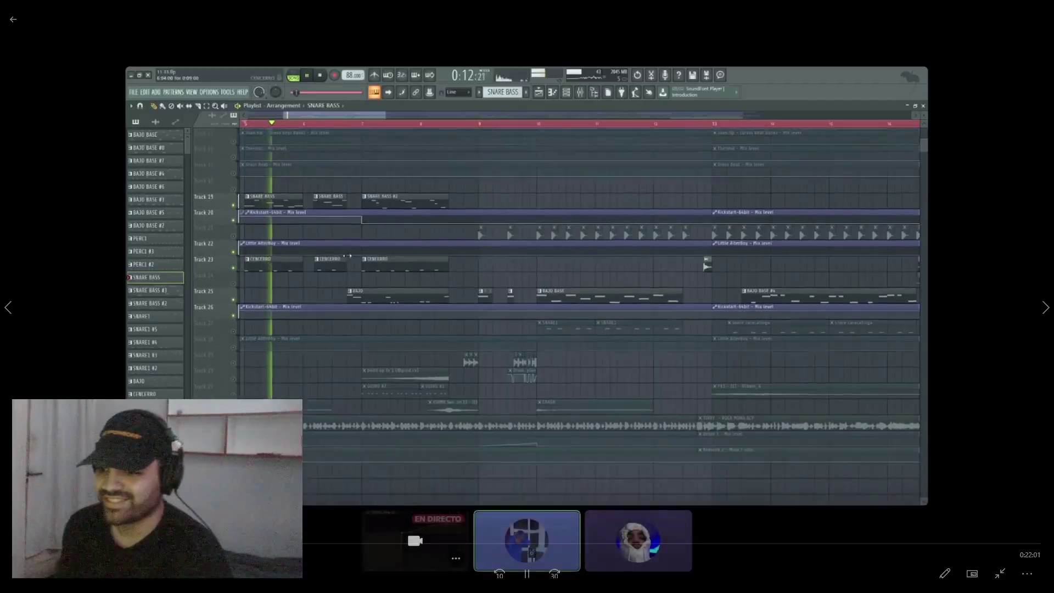
scroll(347, 256, up, 2)
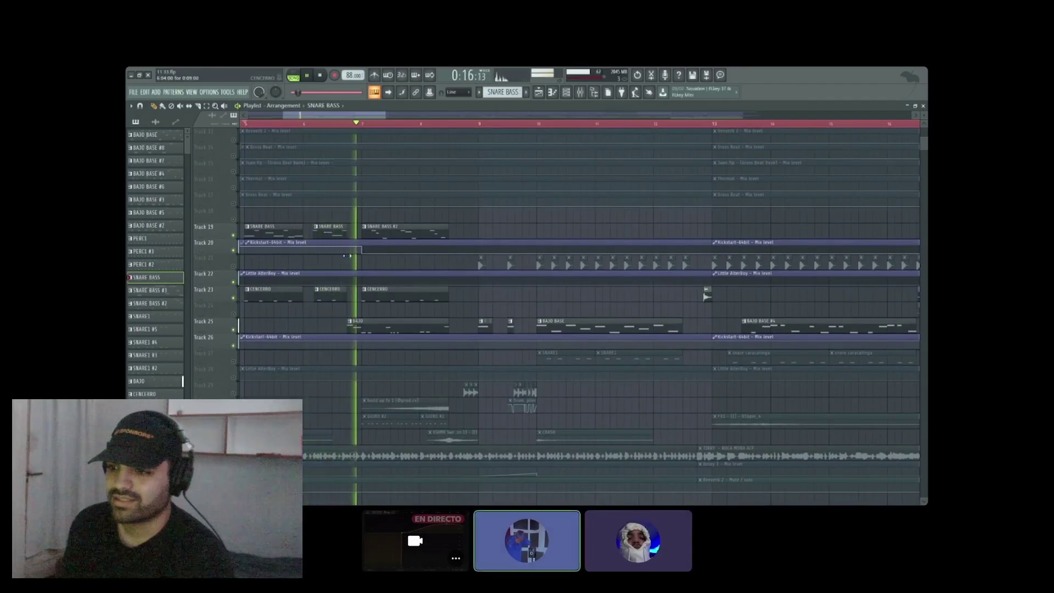
Step: Open the BAJO clip on Track 25 in the piano roll and examine its notes
scroll(348, 256, up, 2)
double_click(388, 360)
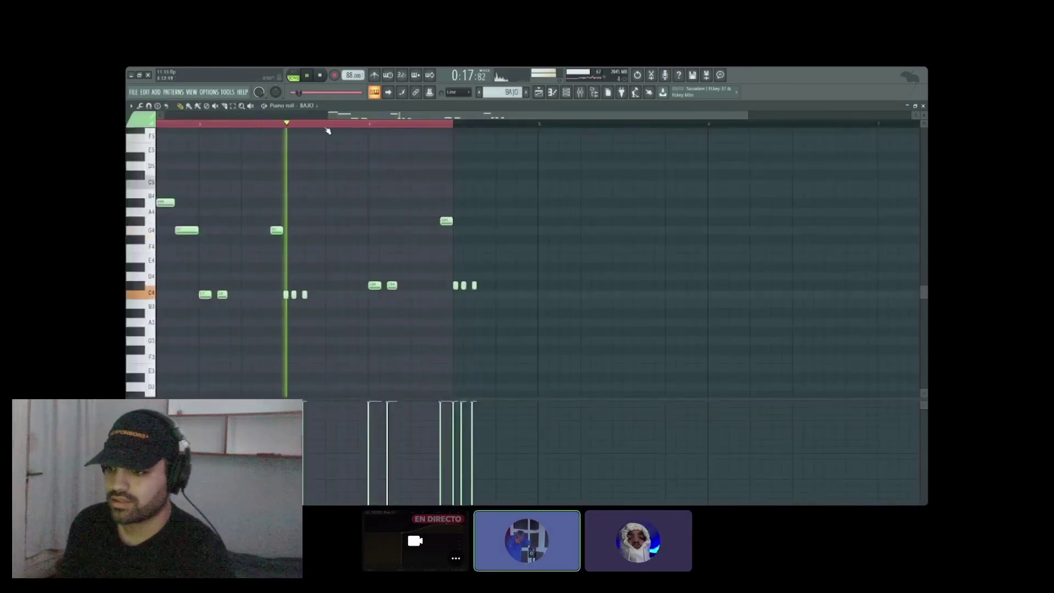
scroll(332, 130, down, 3)
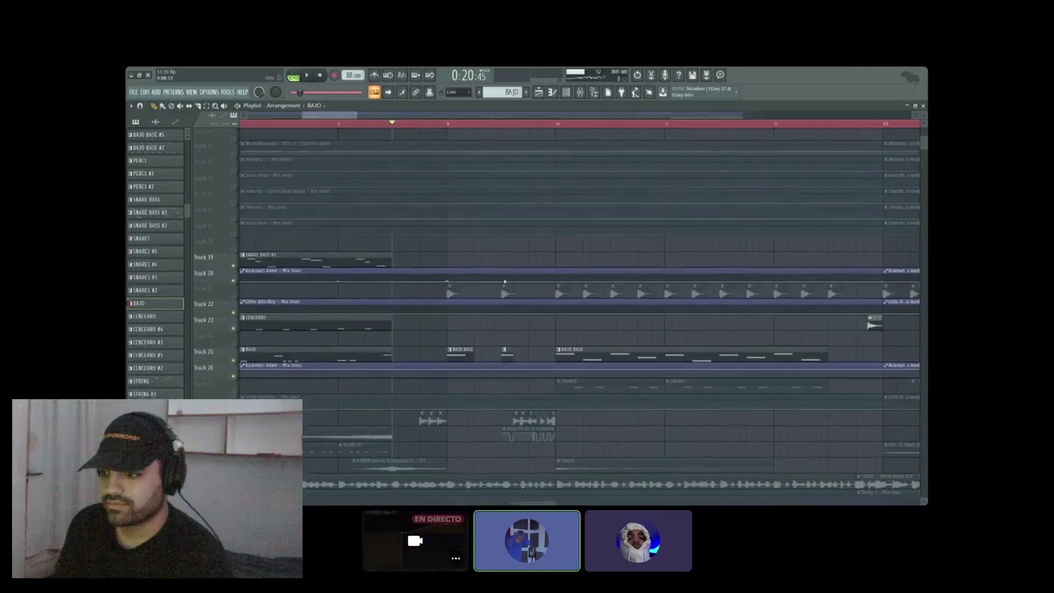
Step: Unmute the transition and effects tracks from Track 28 to the CRASH track and play from shortly before bar 9
click(233, 409)
click(233, 441)
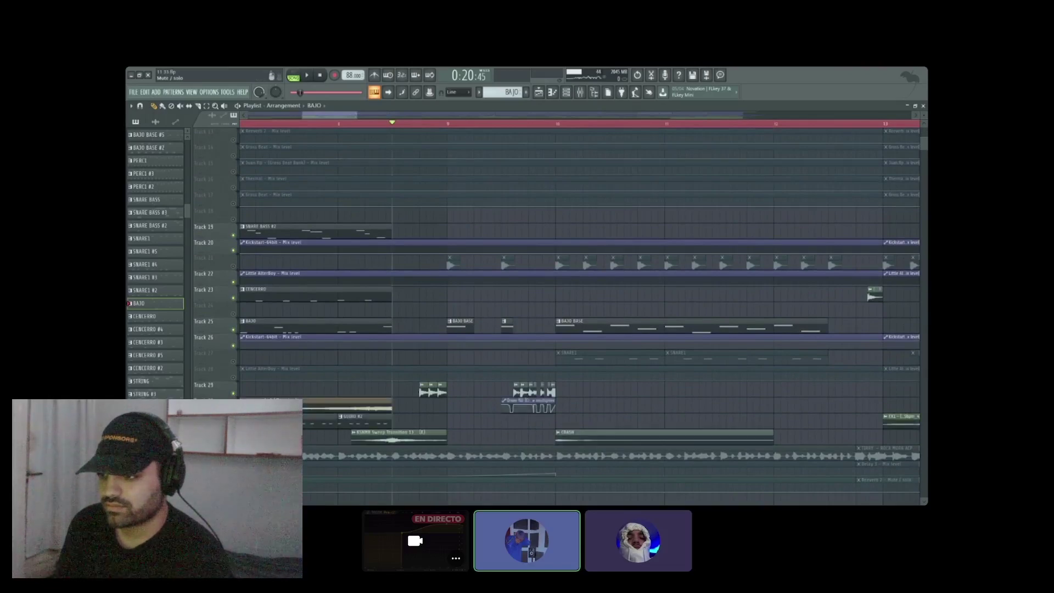
click(234, 378)
scroll(422, 126, down, 3)
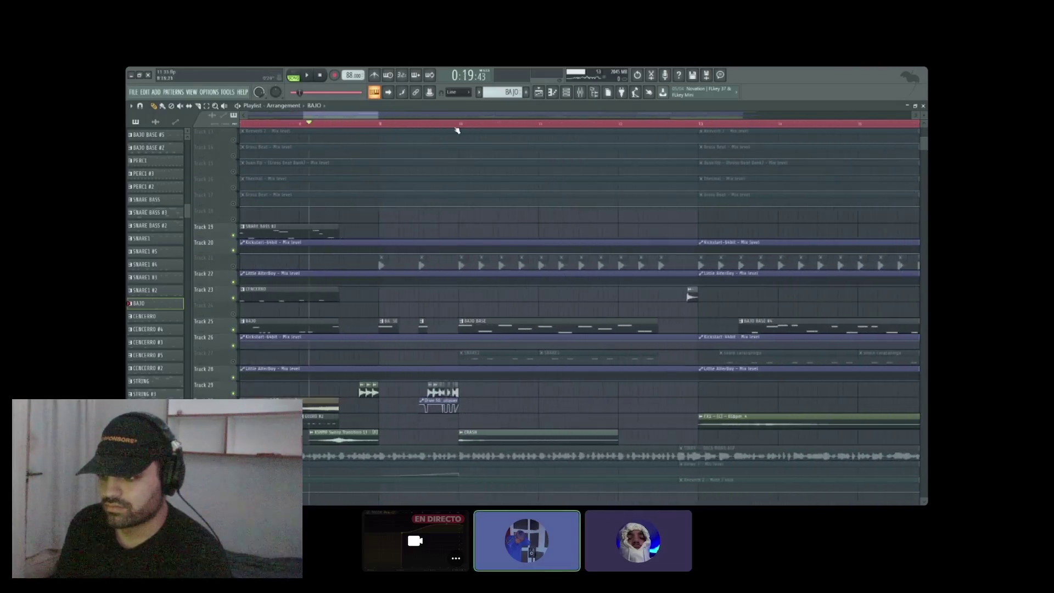
scroll(426, 129, up, 2)
key(space)
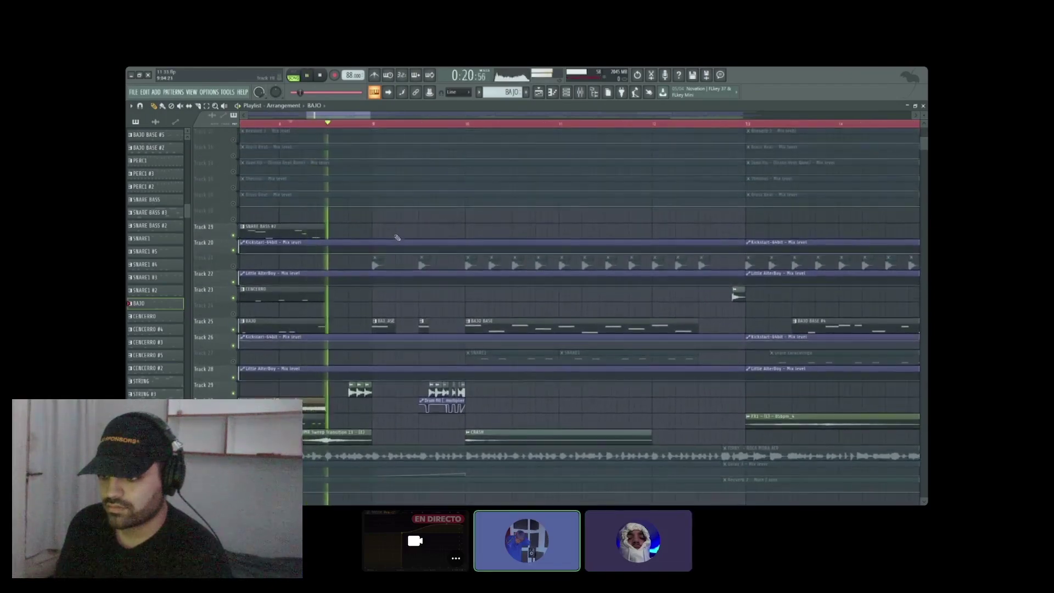
scroll(456, 122, down, 2)
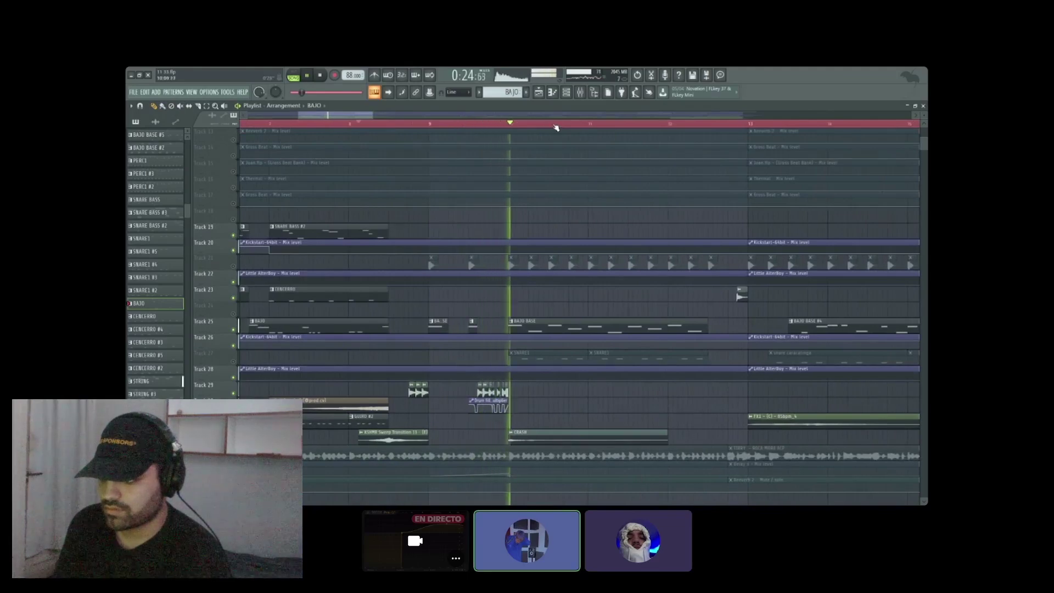
Step: Unmute the KICK track (21) and SNARE1 track (27) and replay the section from just before bar 9
scroll(566, 123, up, 2)
drag(233, 361, 232, 266)
click(293, 124)
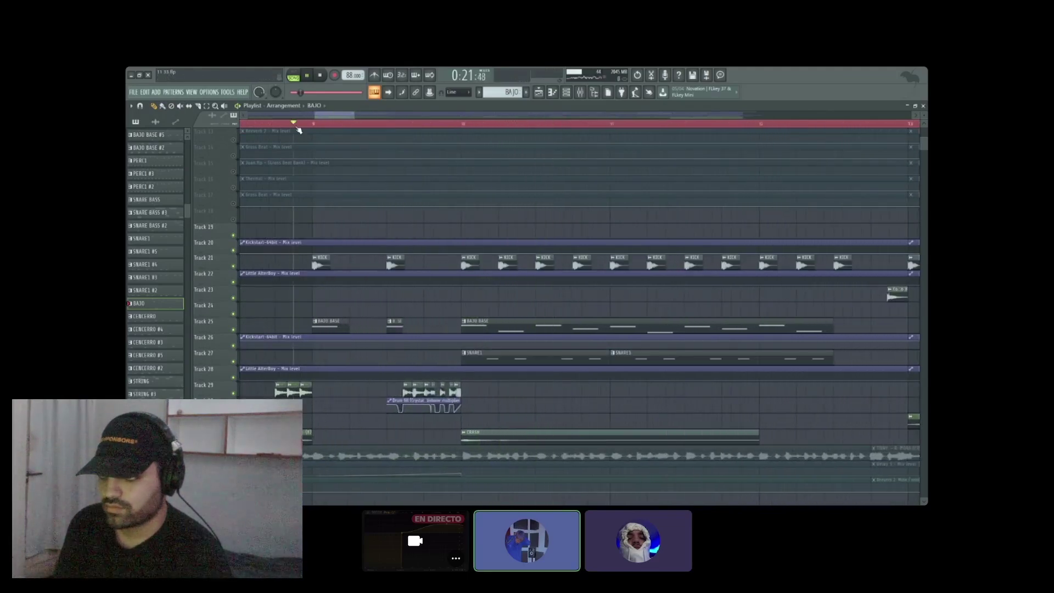
scroll(298, 129, down, 3)
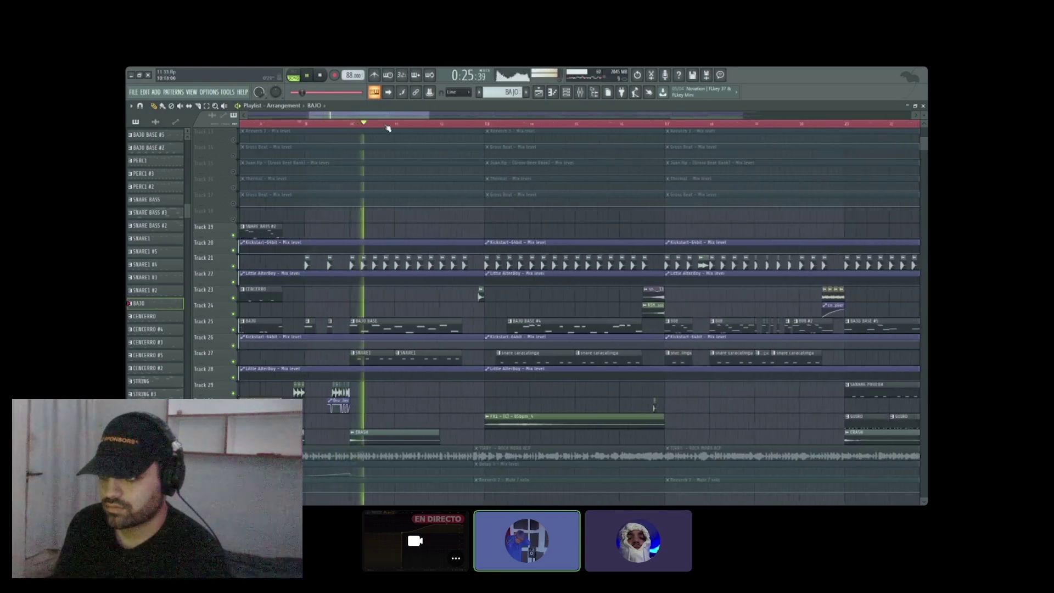
scroll(395, 212, up, 5)
Step: Solo the audio on Track 1, listen to it from shortly before bar 9, and stop playback
click(280, 127)
scroll(310, 264, up, 3)
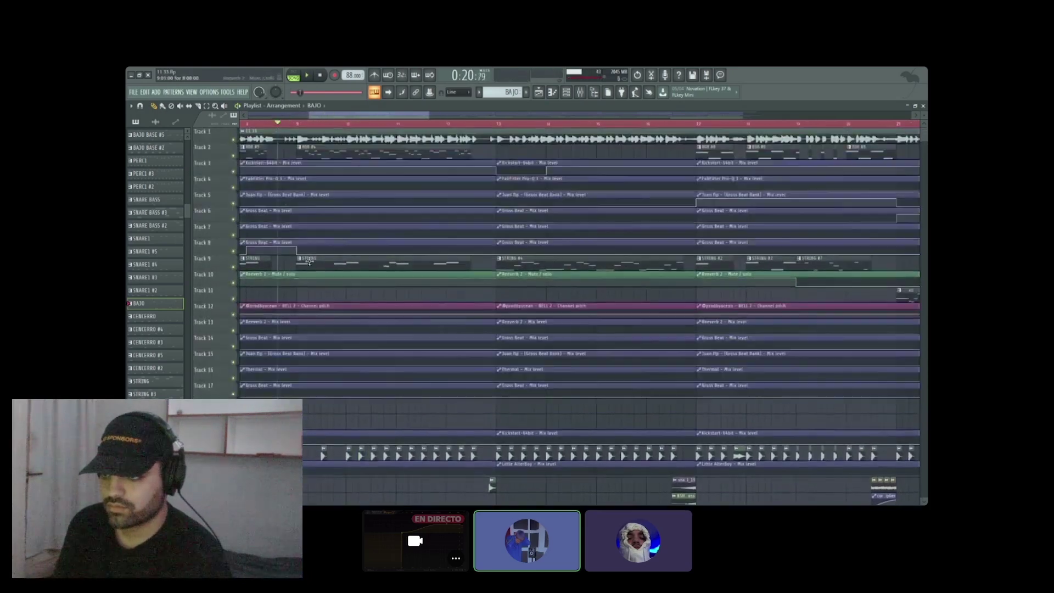
right_click(235, 140)
key(space)
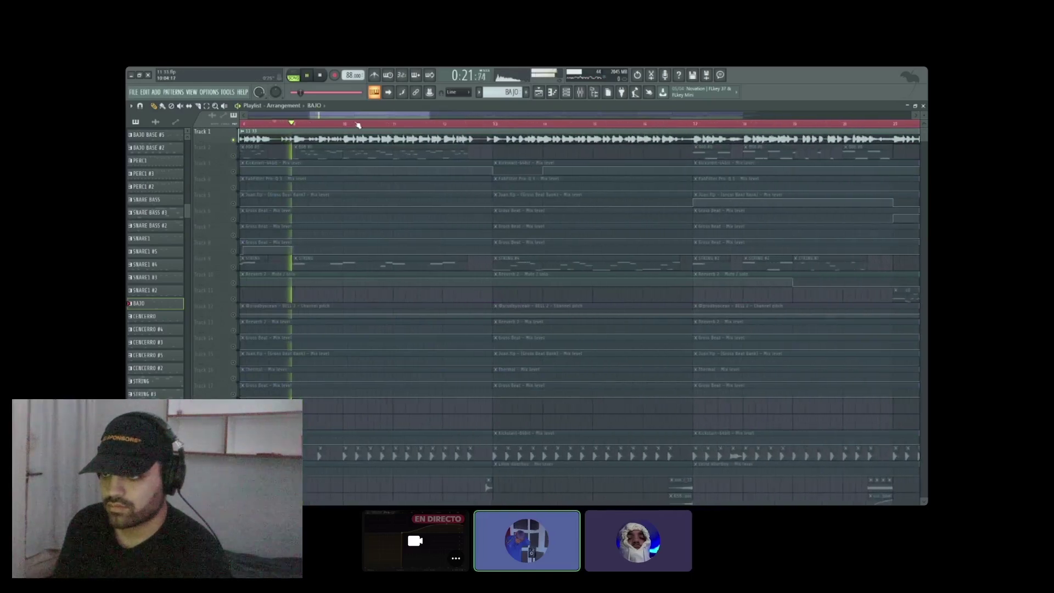
scroll(386, 184, down, 1)
scroll(407, 193, down, 4)
scroll(401, 123, down, 2)
scroll(426, 125, up, 1)
scroll(433, 168, up, 4)
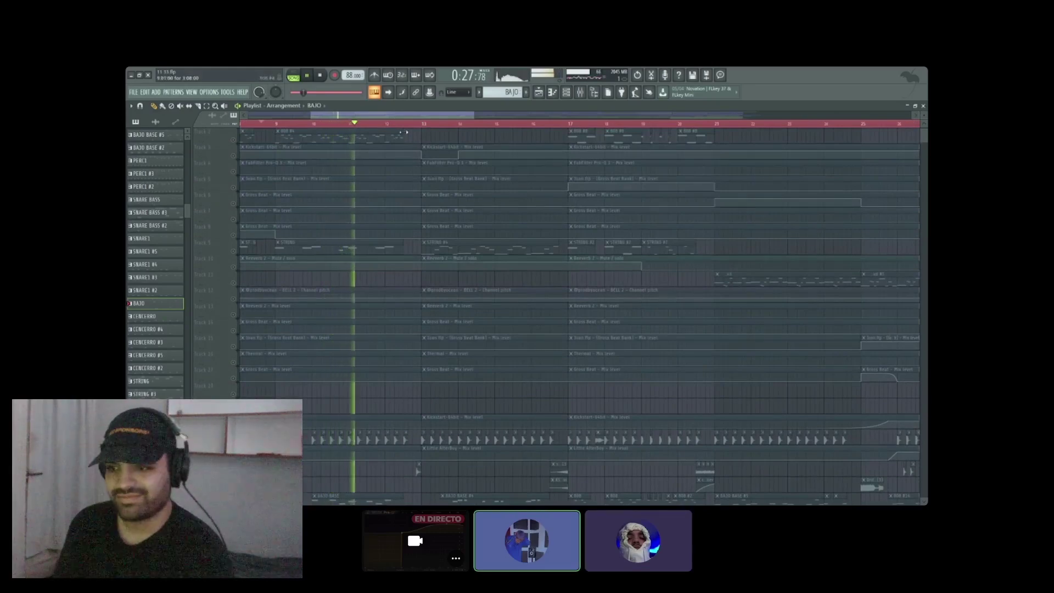
key(space)
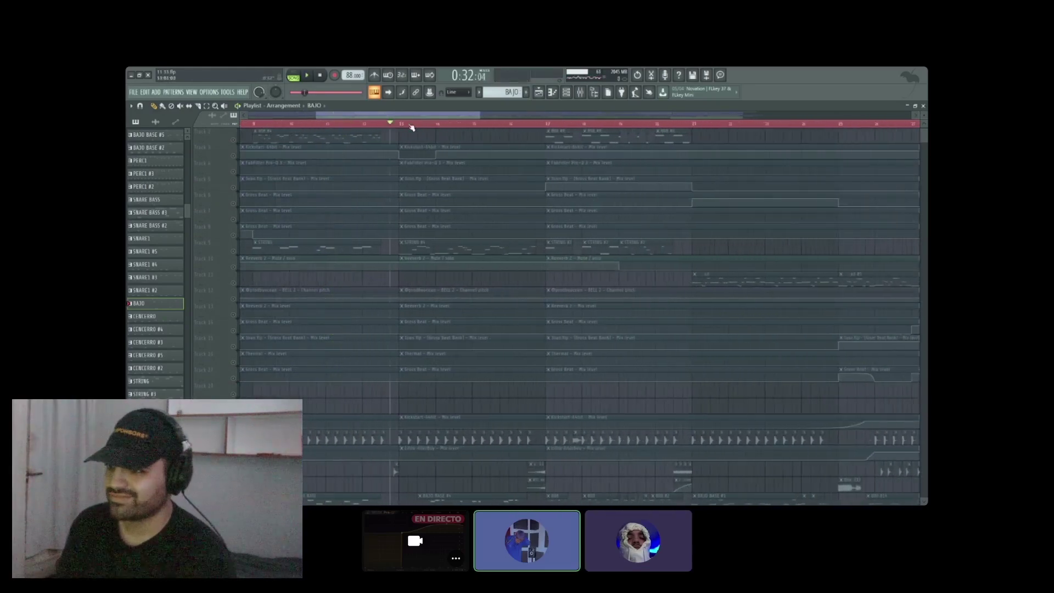
Step: Review the kick, bass and snare caracatinga tracks around bar 13 during playback and stop the song
scroll(411, 125, down, 3)
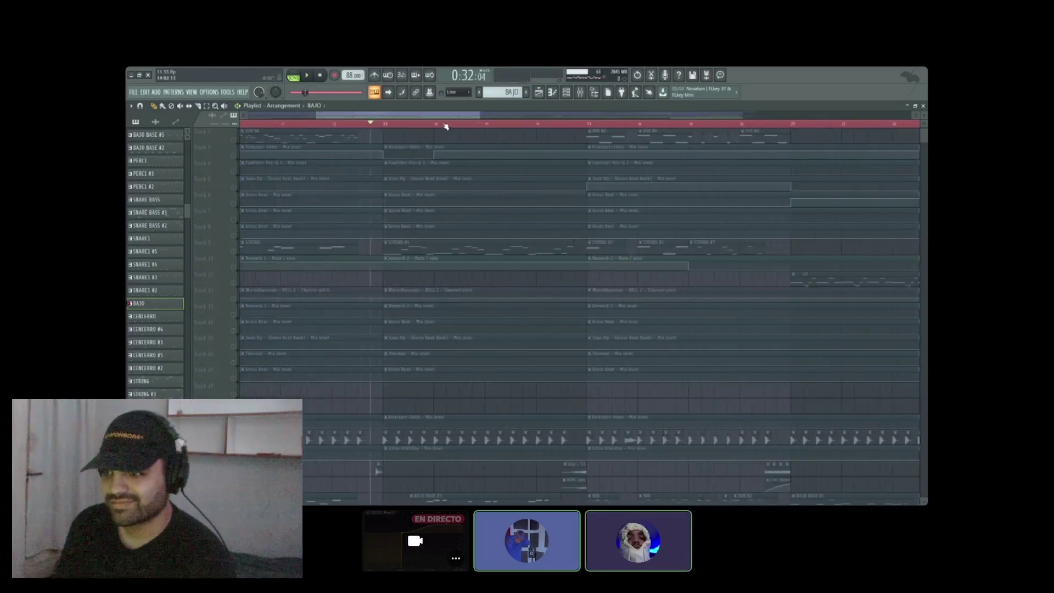
scroll(424, 124, up, 1)
scroll(423, 124, up, 2)
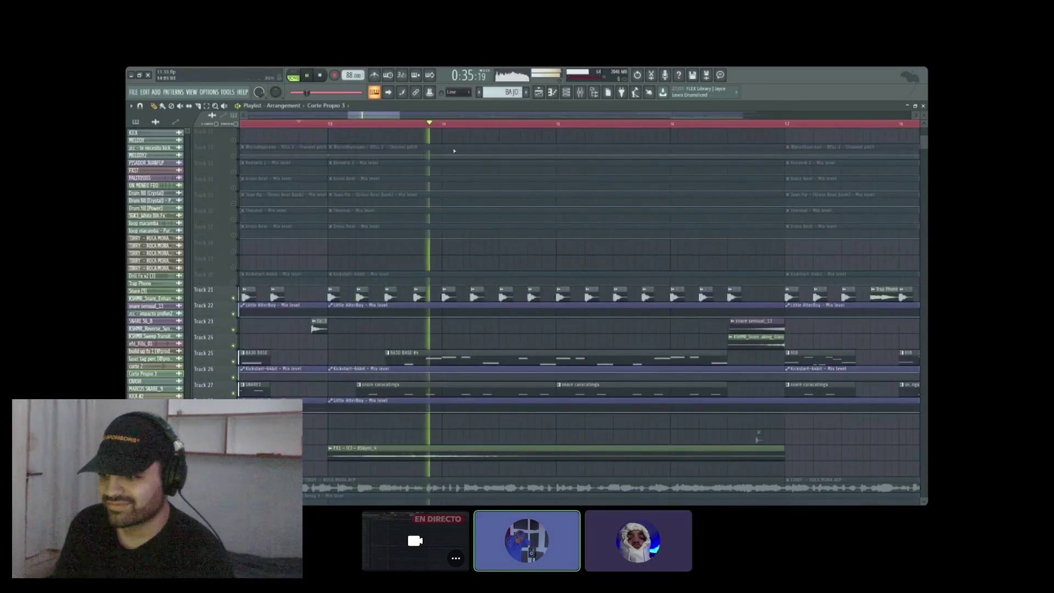
scroll(454, 129, down, 6)
scroll(513, 128, up, 1)
scroll(486, 258, up, 4)
key(space)
Step: Set the playback position just before bar 13 and unmute Tracks 4 to 10, including the STRING clips
click(389, 124)
scroll(236, 268, up, 2)
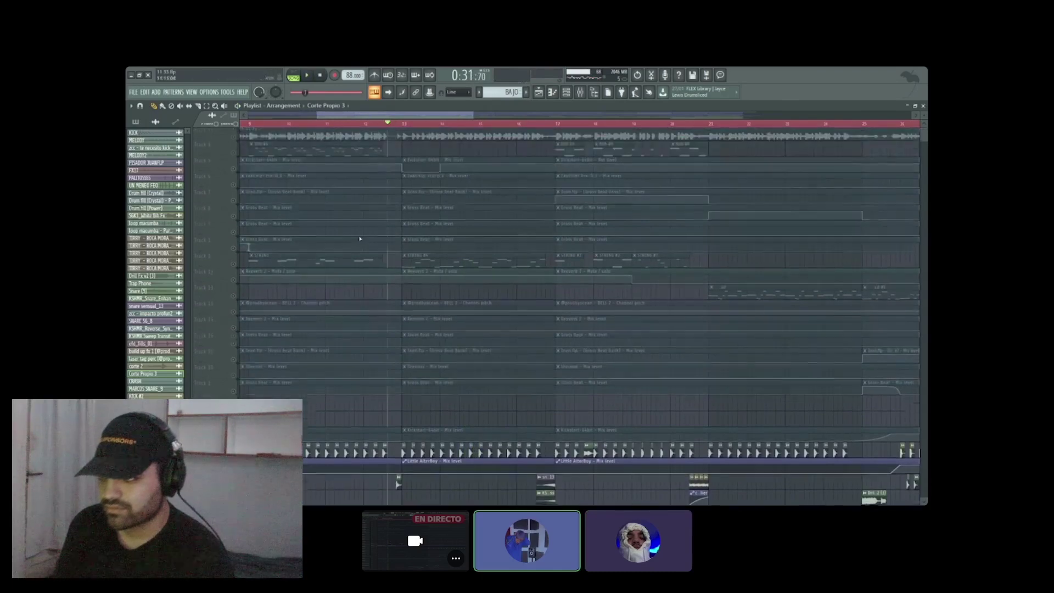
drag(236, 270, 236, 173)
scroll(365, 299, down, 6)
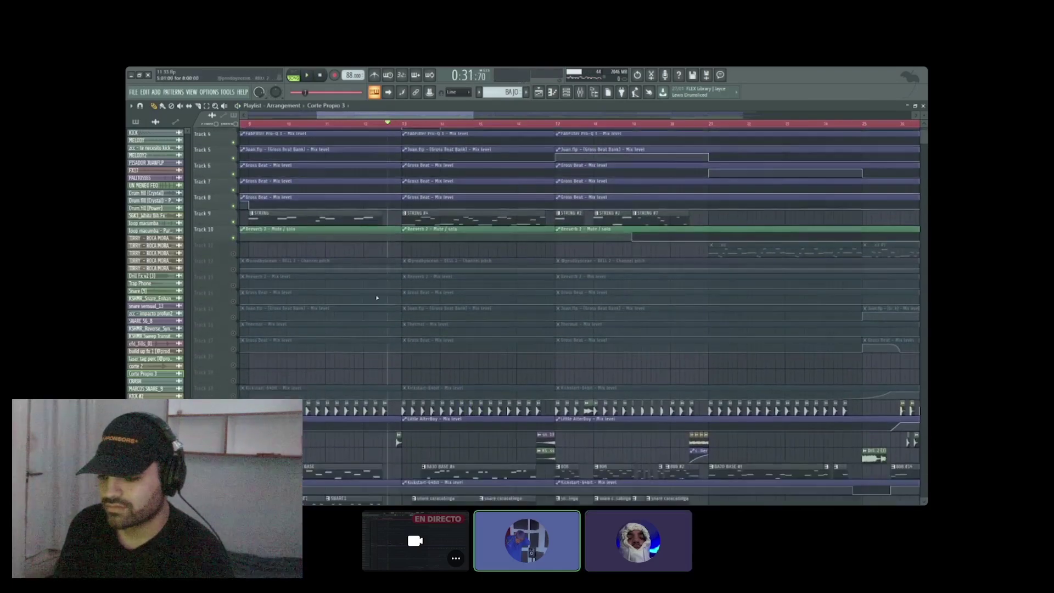
scroll(450, 127, up, 4)
Step: Solo the FX1 audio clip on Track 31, listen to it from just before bar 13, and stop playback
scroll(400, 313, down, 2)
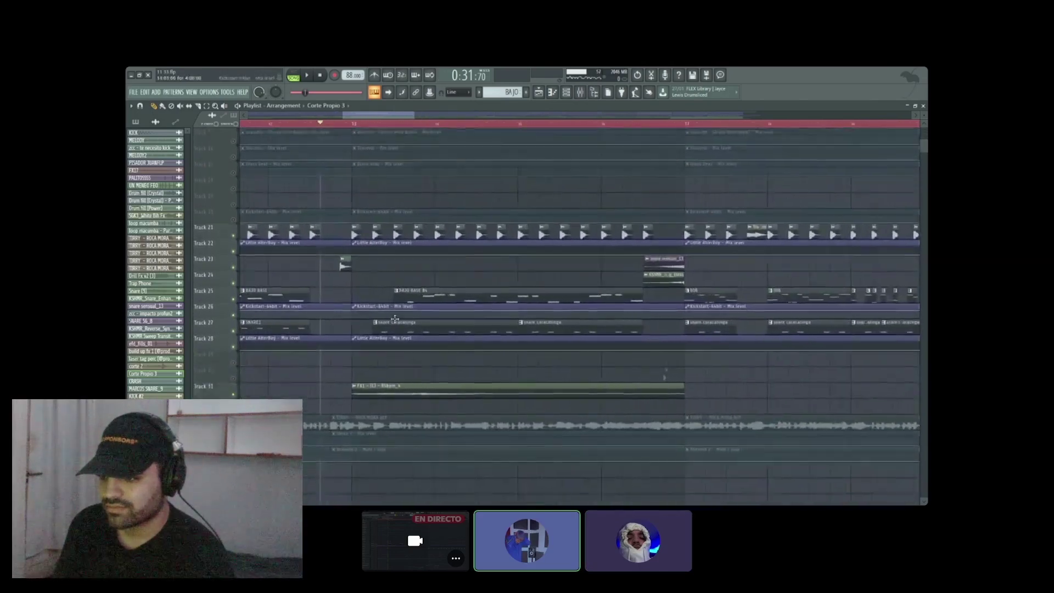
right_click(234, 379)
key(space)
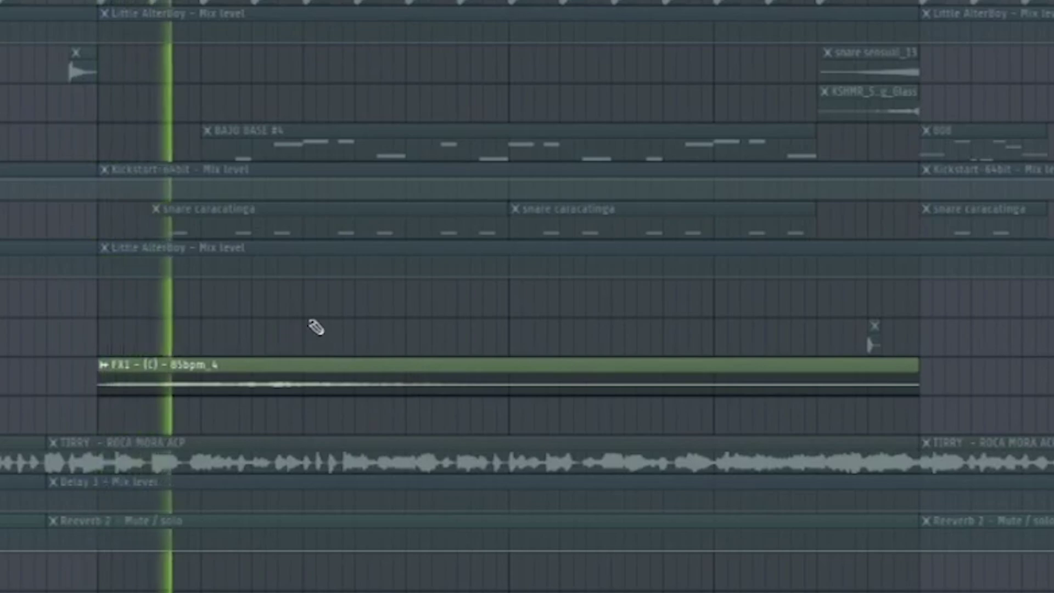
scroll(406, 296, down, 4)
scroll(505, 296, up, 4)
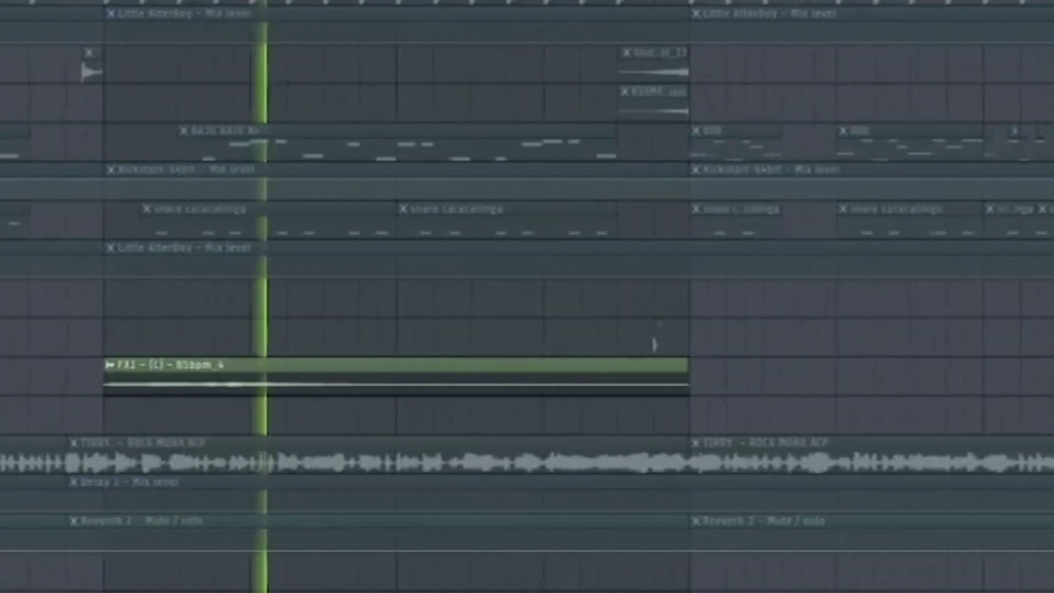
key(space)
Step: Unmute the kick, bass and snare tracks (21 to 28) alongside the FX1 clip
scroll(417, 358, up, 4)
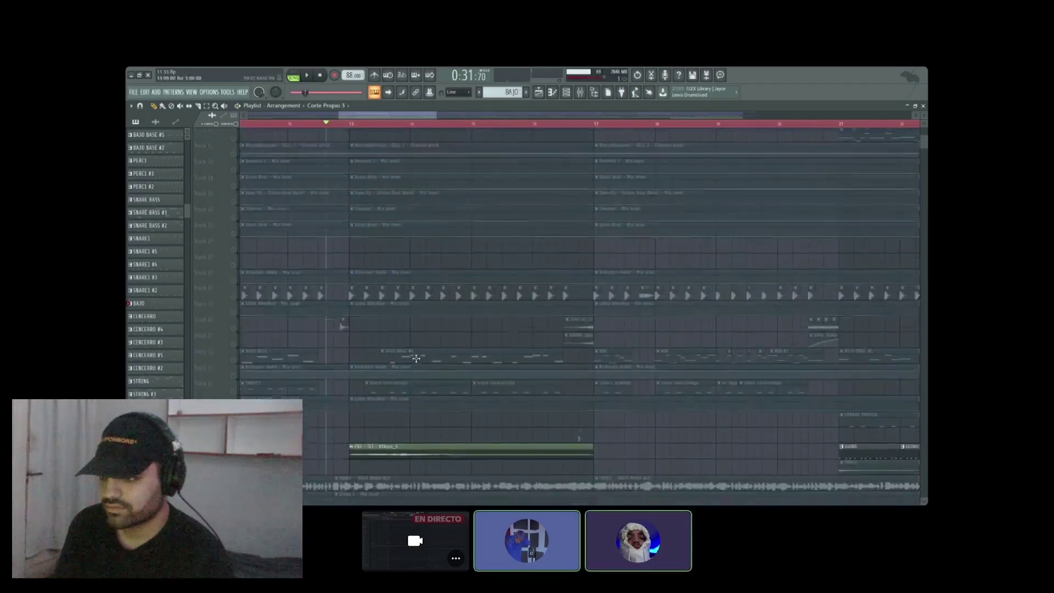
scroll(416, 359, down, 3)
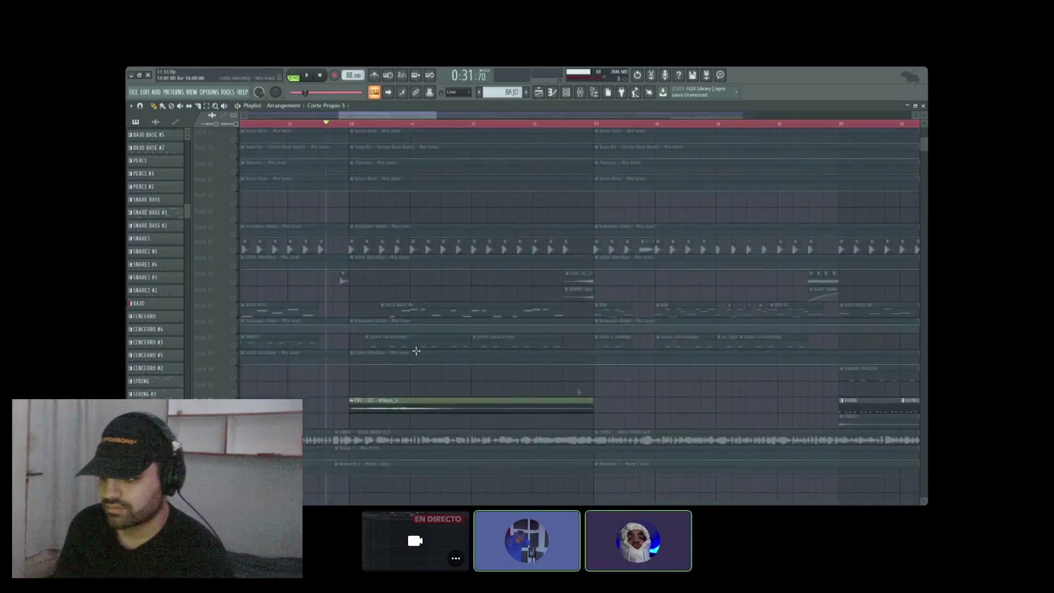
click(234, 361)
click(234, 345)
click(234, 330)
click(234, 313)
scroll(260, 298, up, 7)
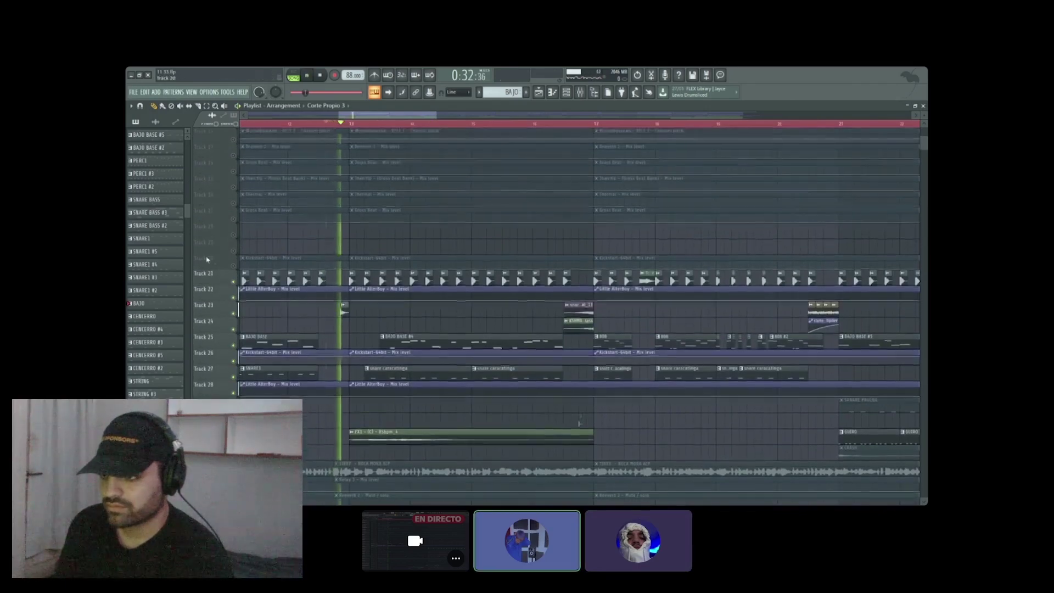
Step: Unmute Tracks 9 to 17, including the STRING clips and their automation, alongside the kick, bass and snare tracks
scroll(260, 298, up, 6)
drag(236, 271, 238, 393)
scroll(452, 127, down, 2)
scroll(459, 126, up, 2)
scroll(463, 123, down, 3)
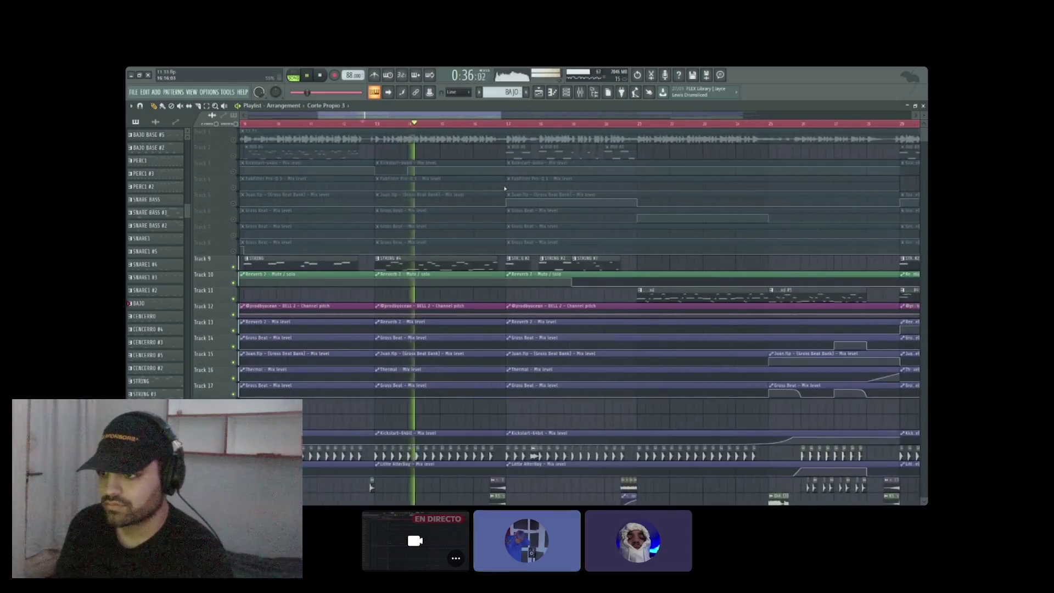
Step: Follow the playback of the combined tracks toward bar 17 and stop the song
scroll(504, 192, down, 3)
scroll(504, 193, down, 4)
scroll(569, 125, up, 2)
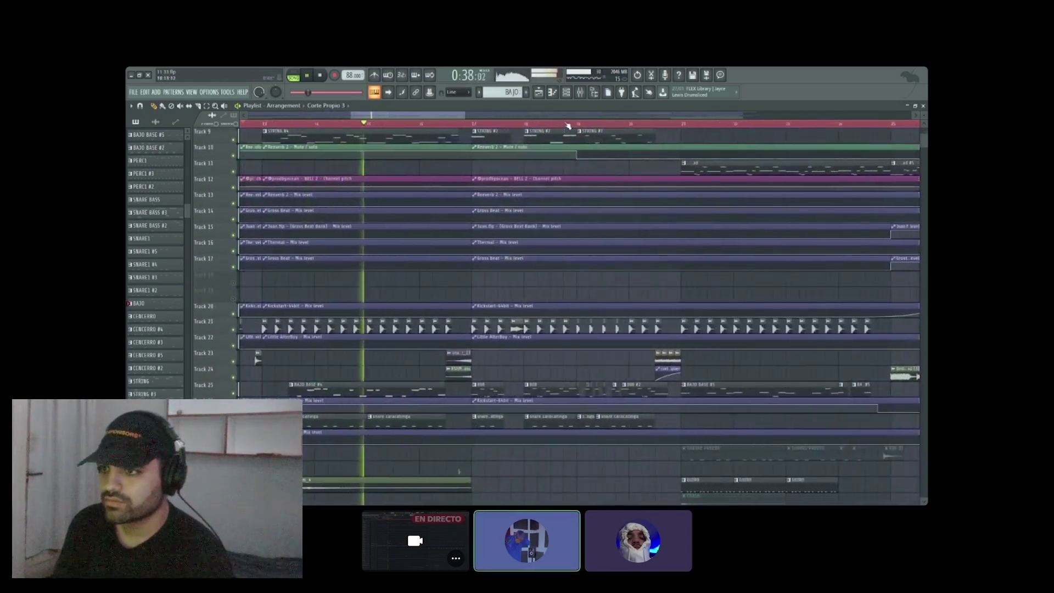
scroll(515, 225, down, 2)
scroll(517, 228, up, 3)
key(space)
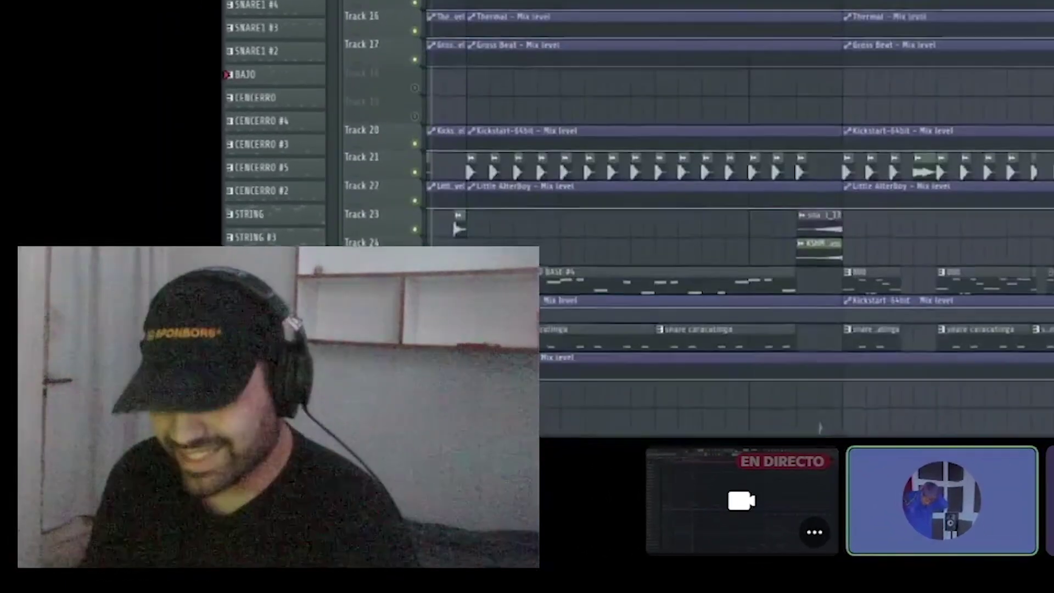
Step: Play the 808 pattern while examining its notes in the piano roll, and return to the playlist
key(space)
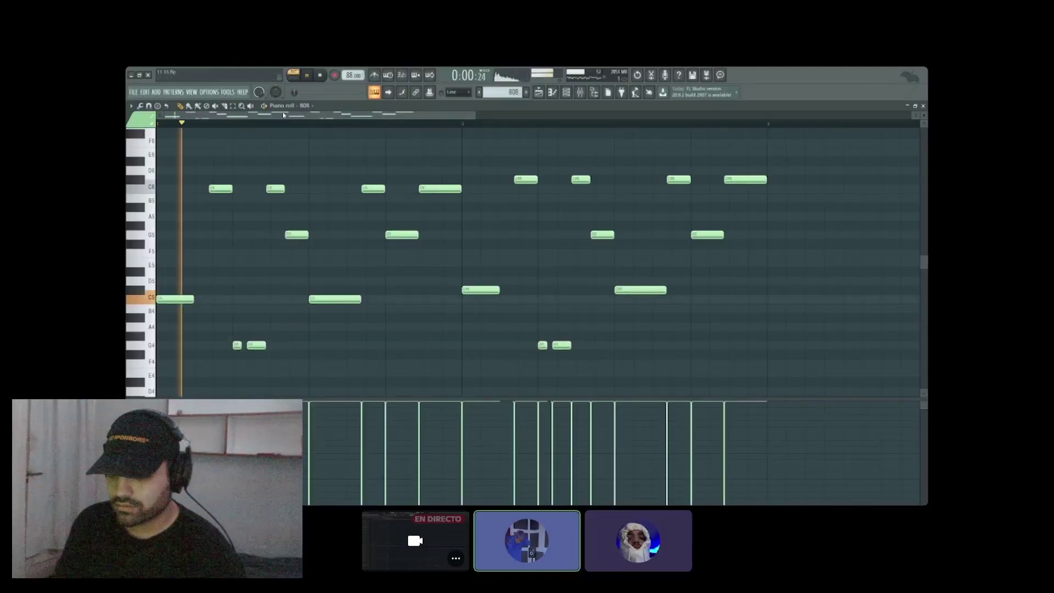
scroll(285, 115, down, 5)
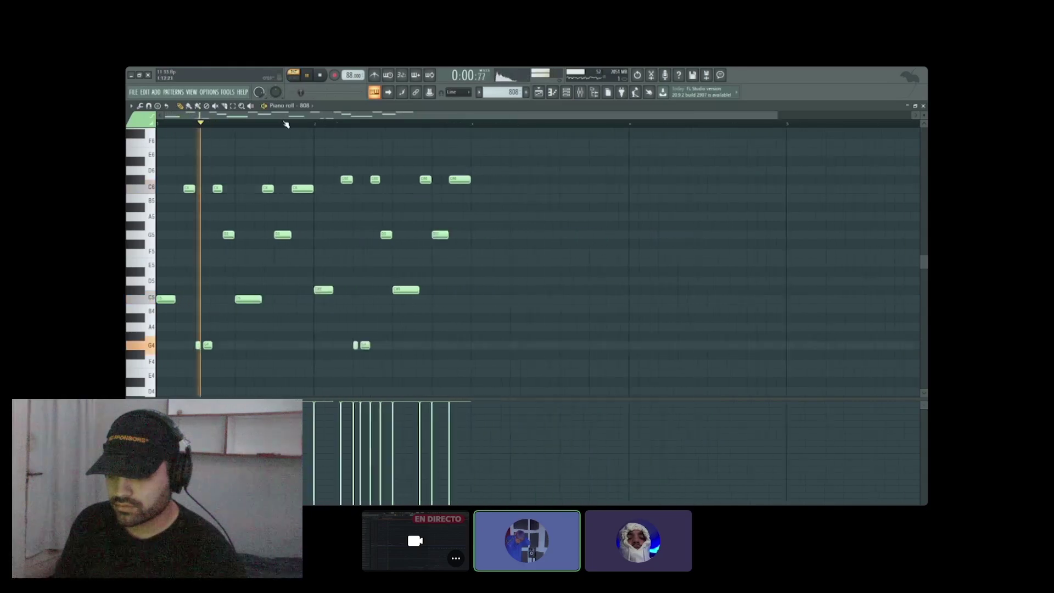
scroll(245, 112, up, 5)
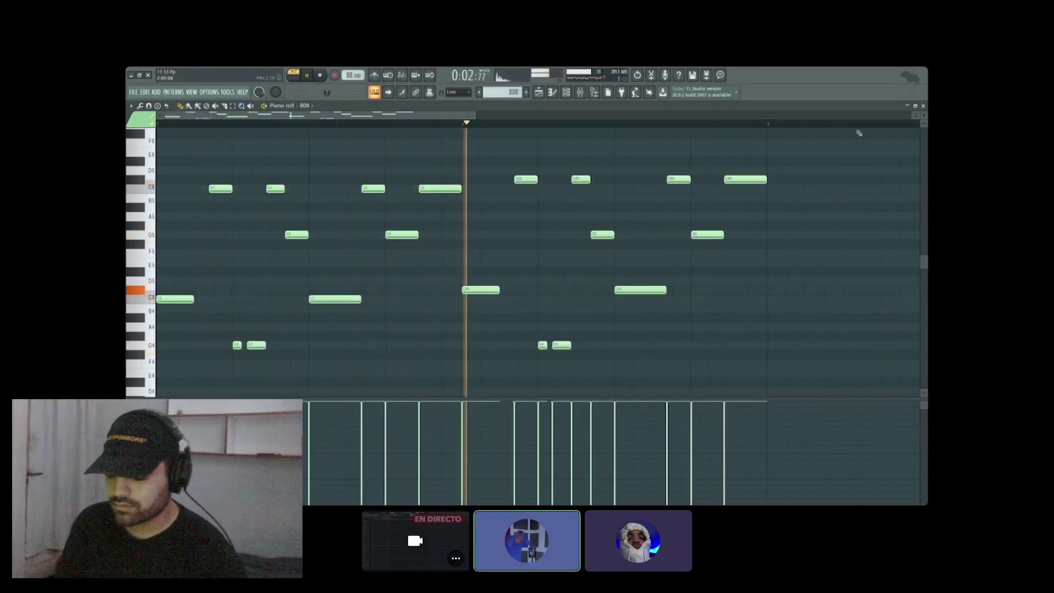
scroll(923, 113, down, 3)
scroll(596, 125, down, 3)
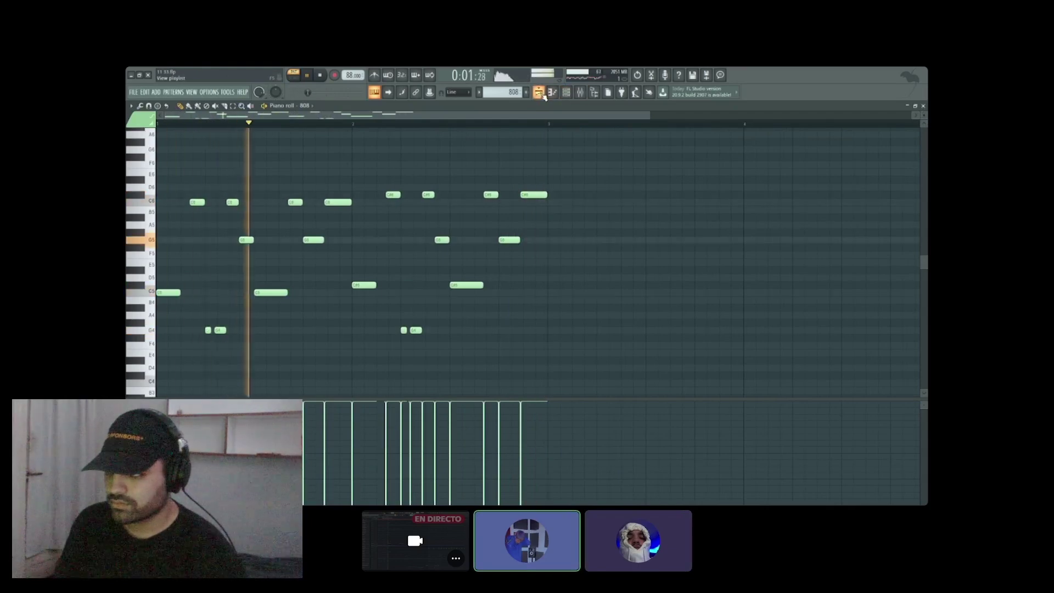
click(567, 93)
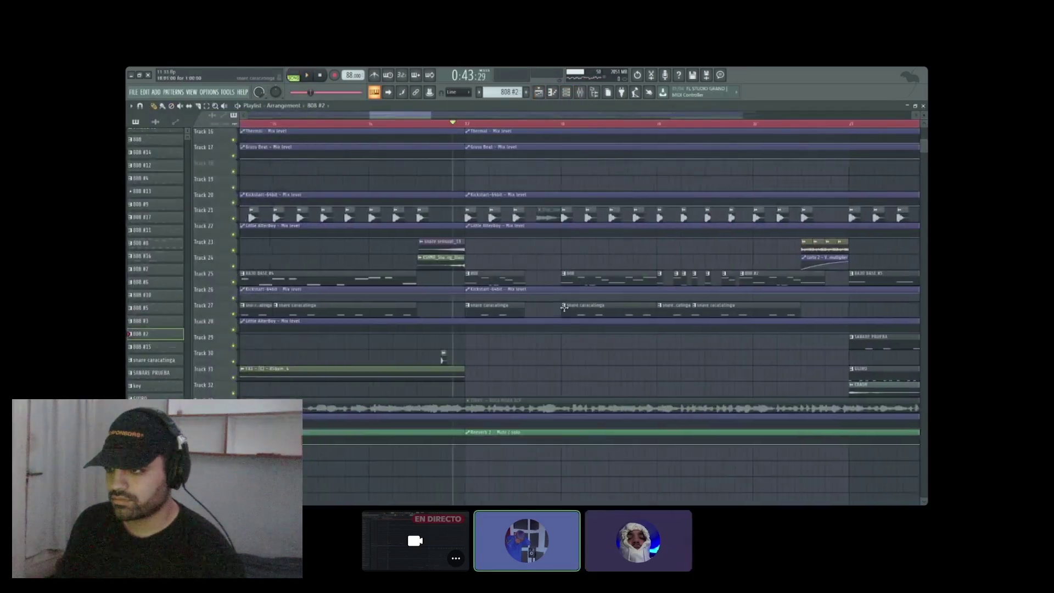
Step: Open the snare caracatinga pattern after bar 17 in the piano roll and examine its notes
double_click(573, 306)
scroll(277, 115, down, 3)
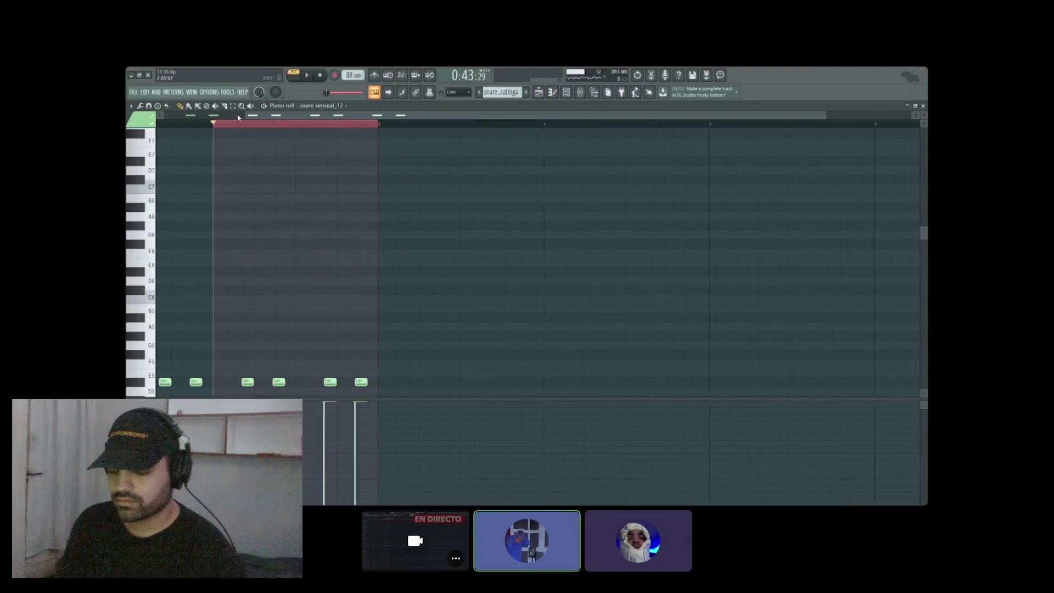
click(241, 106)
click(241, 145)
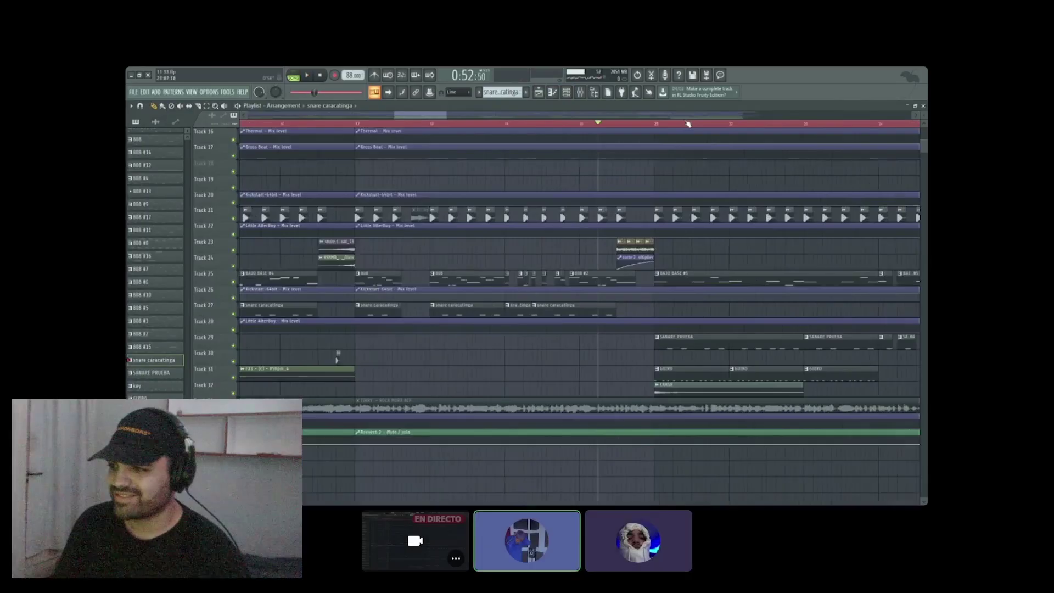
Step: Solo Tracks 23 and 24 with the snare fill and its volume automation before bar 21, listen to them, and stop playback
ctrl+click(233, 250)
click(233, 267)
key(space)
scroll(473, 271, up, 3)
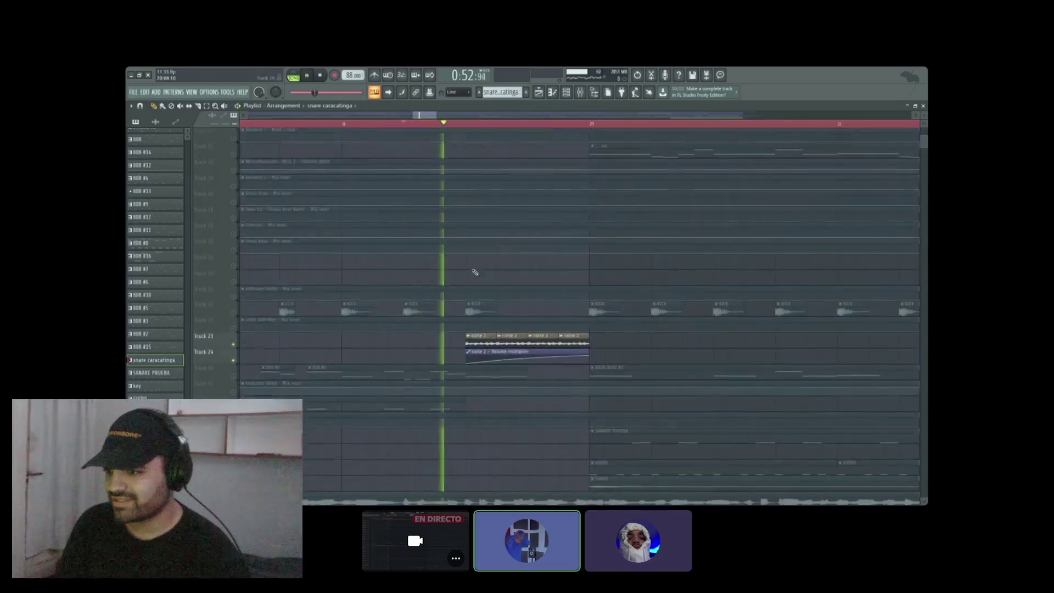
scroll(499, 125, down, 4)
scroll(555, 125, down, 2)
scroll(563, 125, up, 4)
key(space)
Step: Solo the melody pattern on Track 11 and unmute its automation tracks 12 to 17
ctrl+click(234, 204)
ctrl+click(234, 204)
ctrl+click(234, 204)
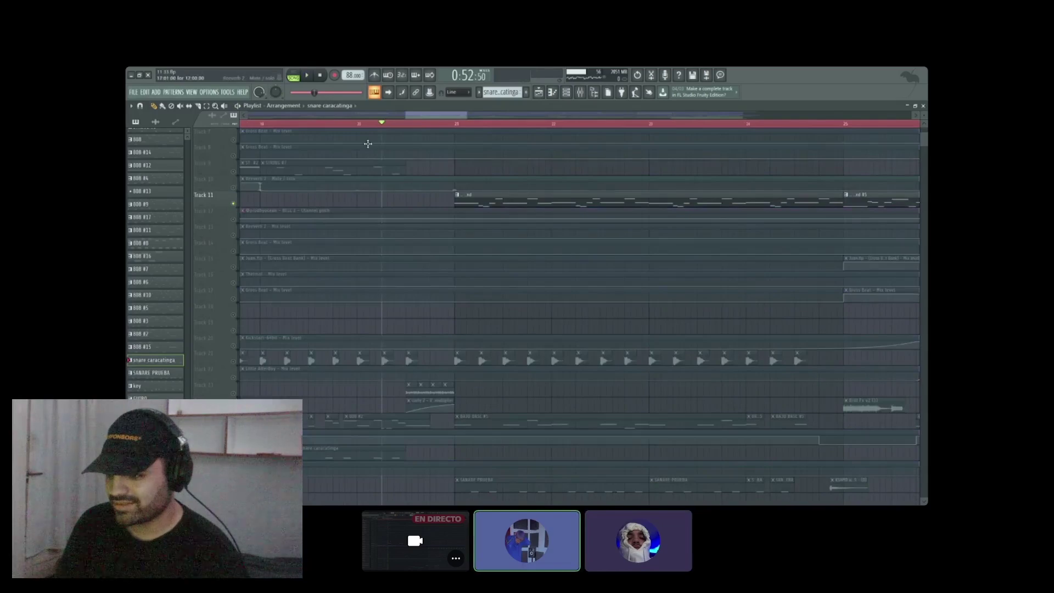
click(234, 220)
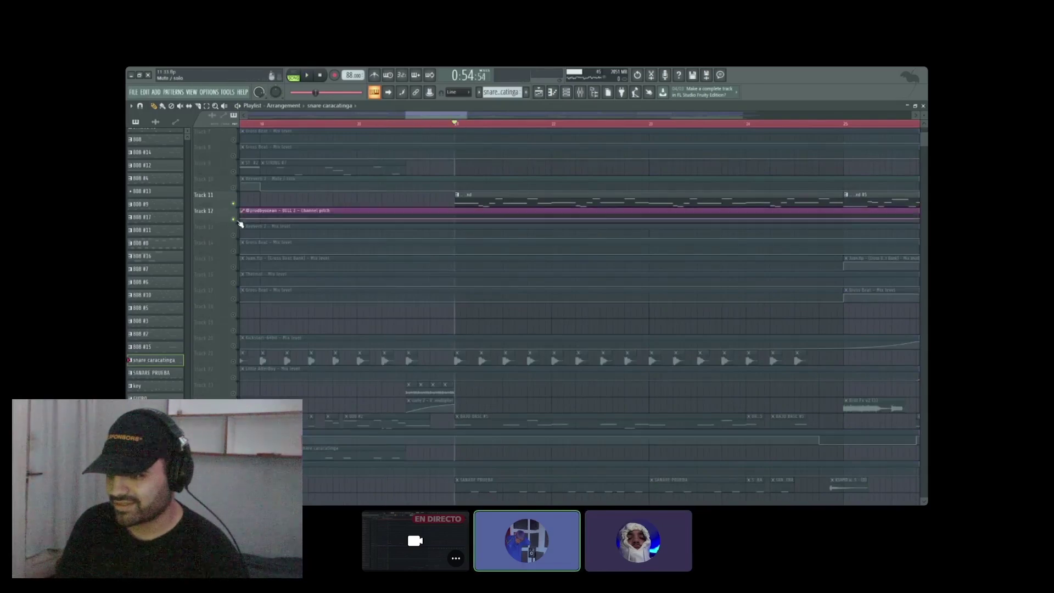
click(233, 251)
click(234, 267)
click(233, 235)
click(233, 283)
click(234, 298)
Step: Play the soloed melody and its automation from bar 21, following the clips ahead, and stop the song
key(space)
scroll(517, 125, down, 5)
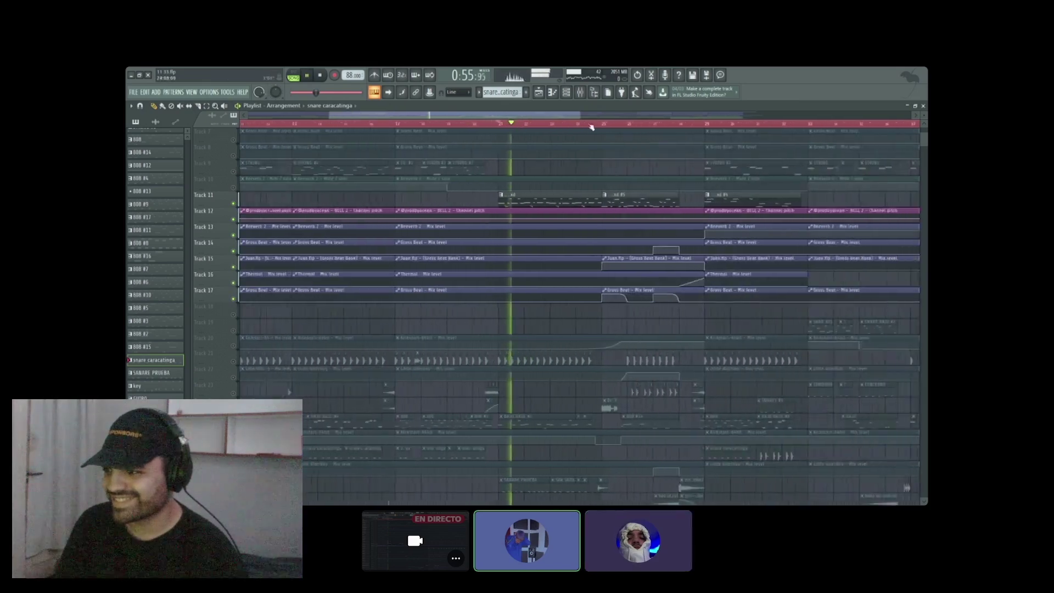
scroll(615, 126, down, 2)
scroll(665, 127, up, 2)
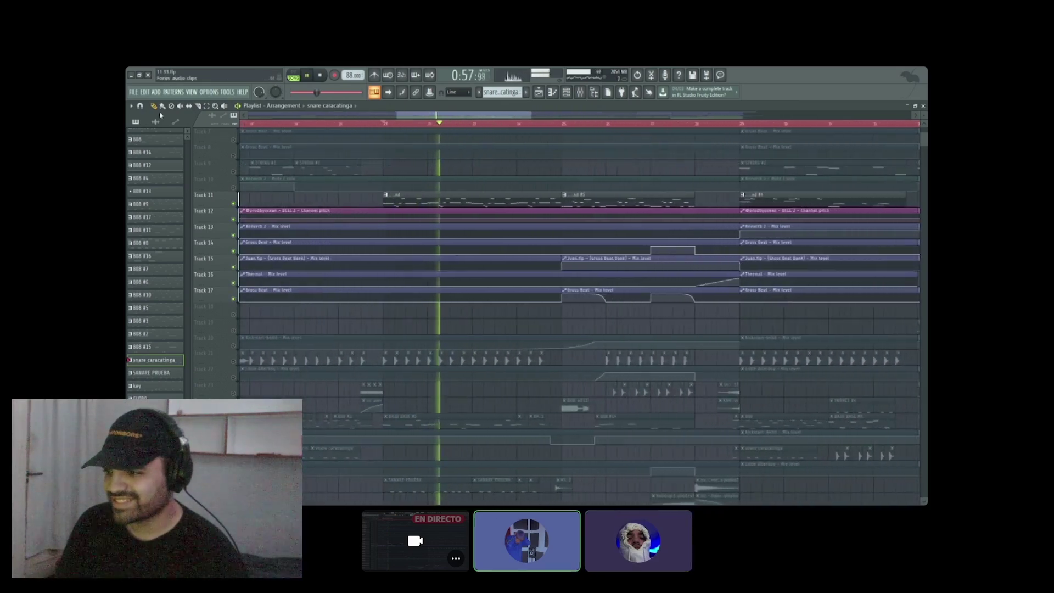
scroll(604, 124, up, 3)
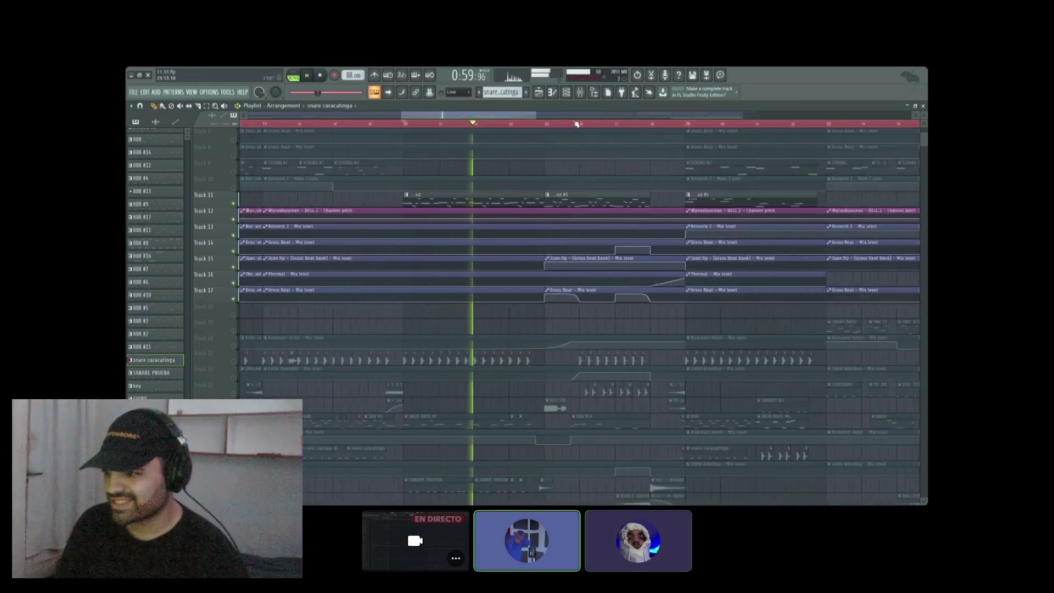
scroll(632, 126, down, 2)
scroll(640, 126, up, 1)
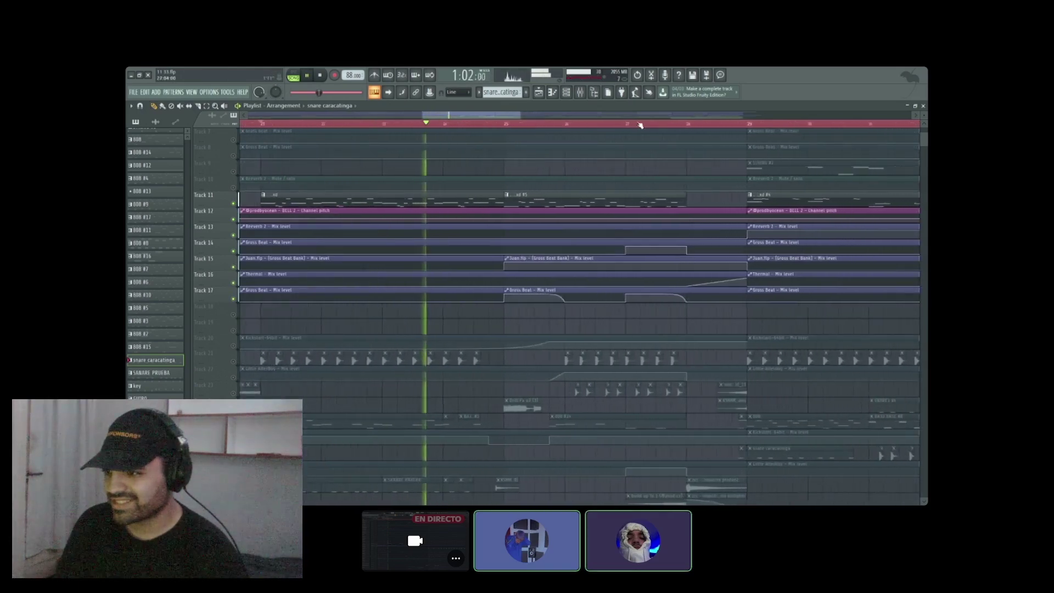
scroll(641, 125, down, 2)
scroll(641, 126, down, 2)
scroll(658, 127, up, 1)
key(space)
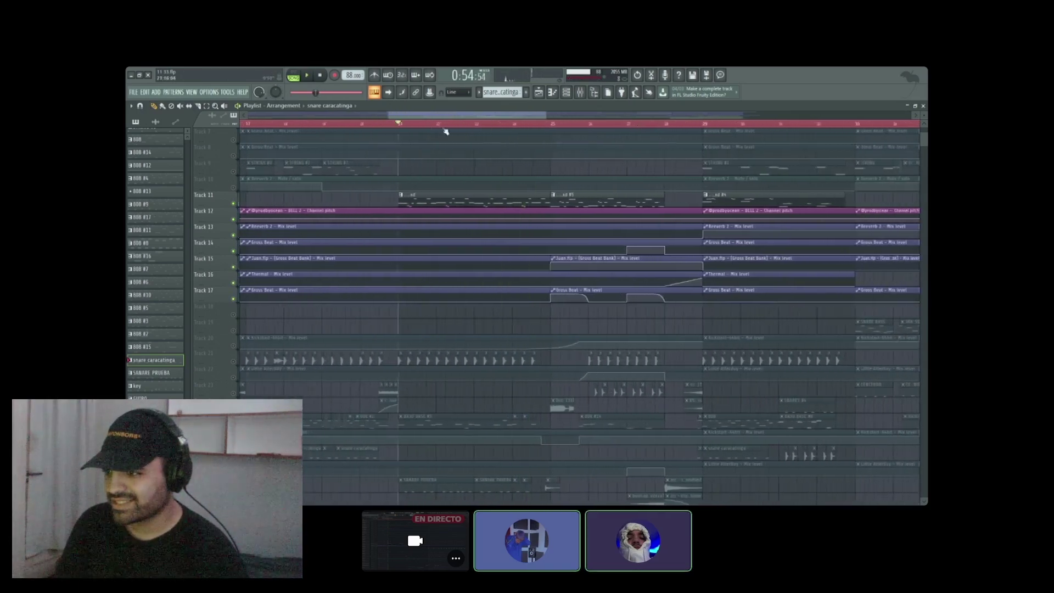
Step: Check the channel rack and open the Track 11 melody pattern at bar 21 in the piano roll
scroll(495, 127, up, 2)
click(566, 94)
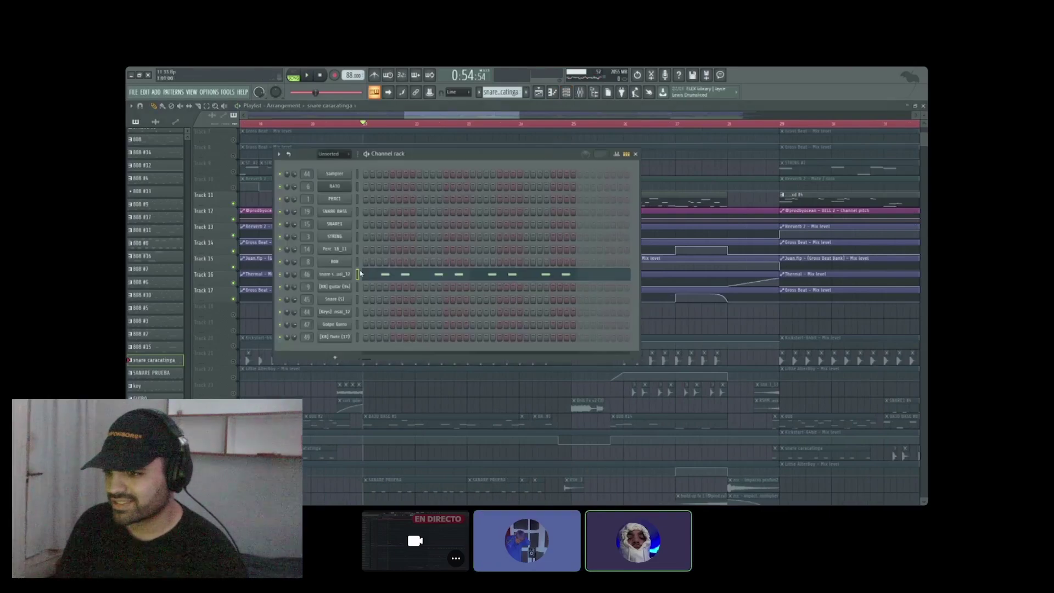
click(646, 201)
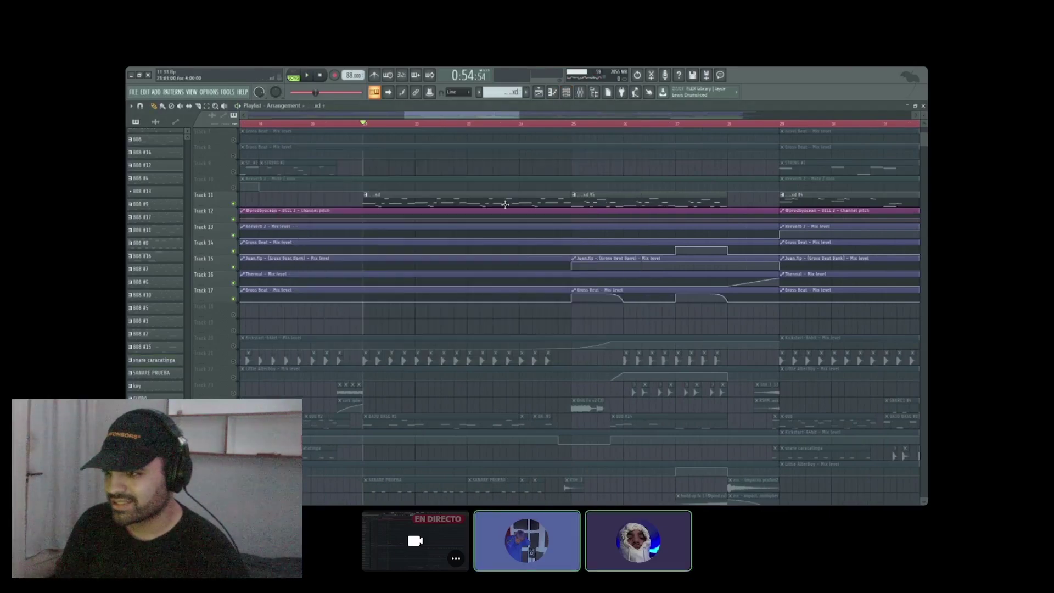
double_click(505, 204)
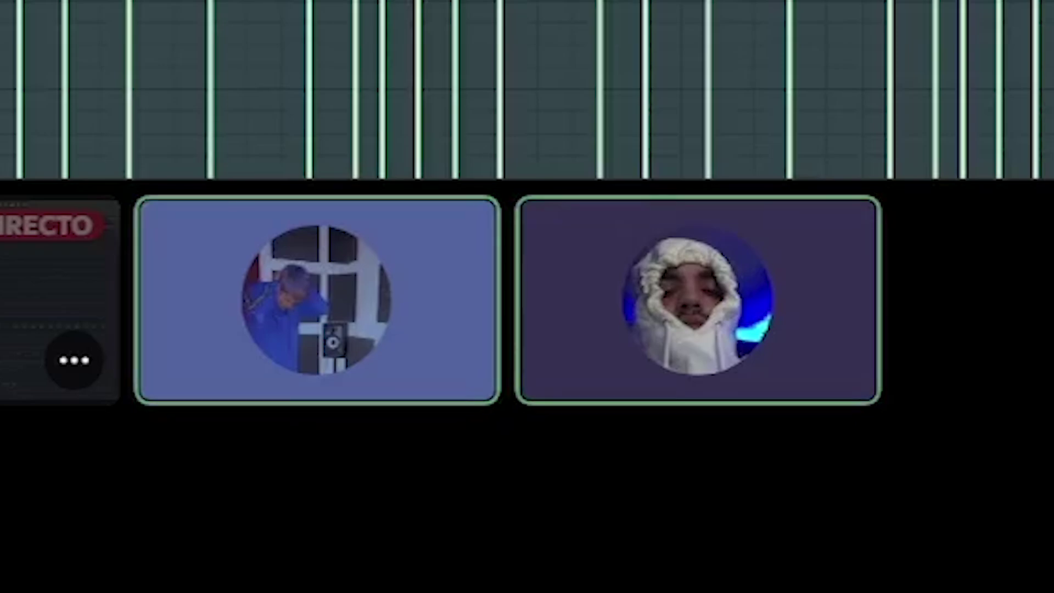
Step: Listen to the soloed melody on Tracks 11 to 17 through bar 29 and review its clips in the playlist
scroll(572, 126, down, 3)
key(space)
scroll(692, 129, down, 3)
scroll(617, 156, up, 3)
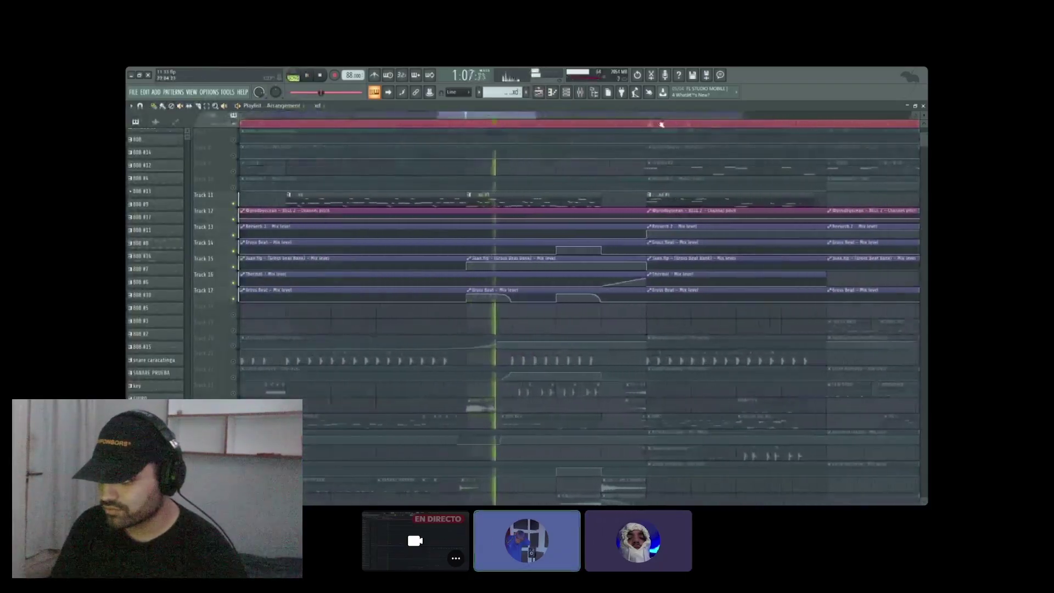
key(space)
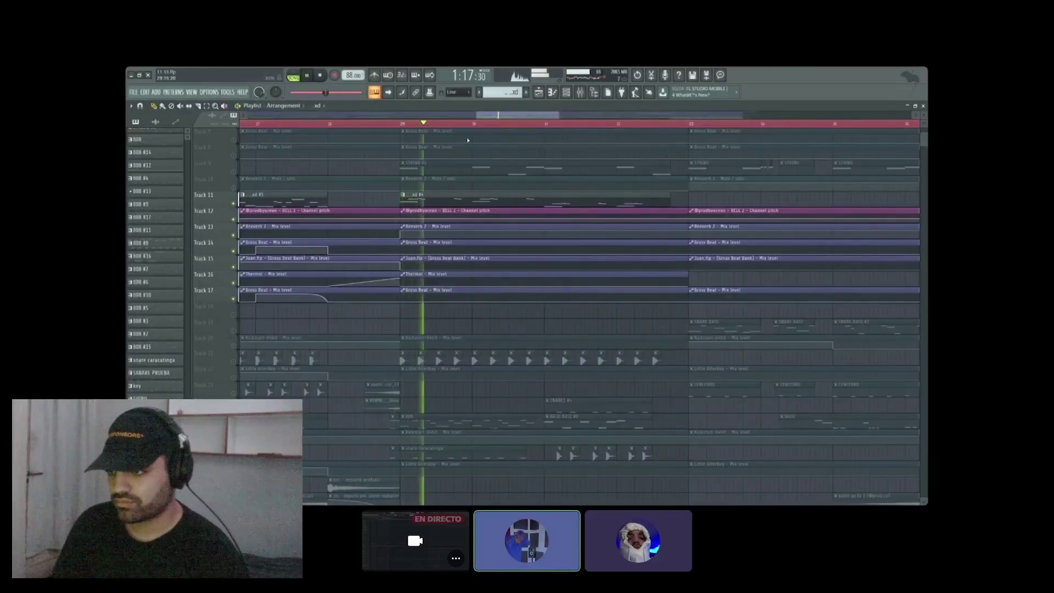
scroll(494, 126, down, 3)
scroll(527, 126, up, 3)
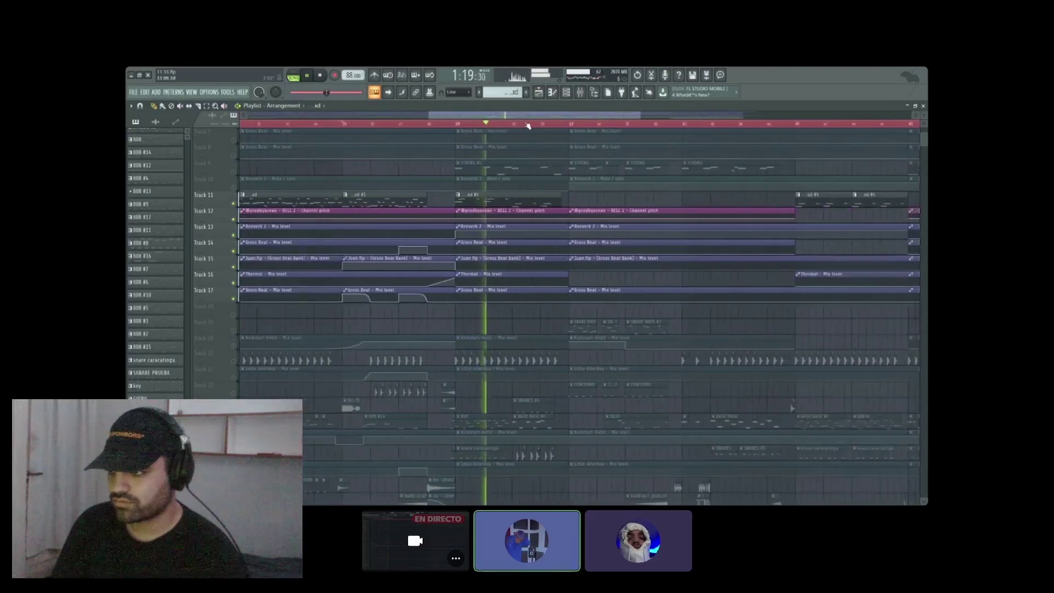
scroll(527, 126, down, 3)
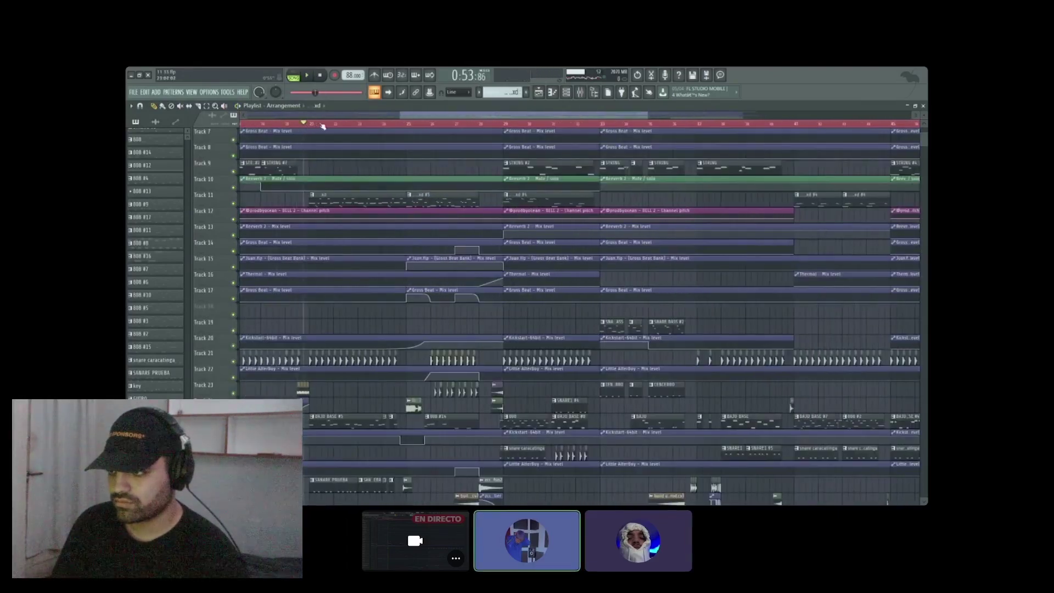
Step: Play the full arrangement from just before bar 21 and mute the audio clip on Track 24 at bar 25
scroll(324, 126, up, 4)
scroll(338, 219, down, 6)
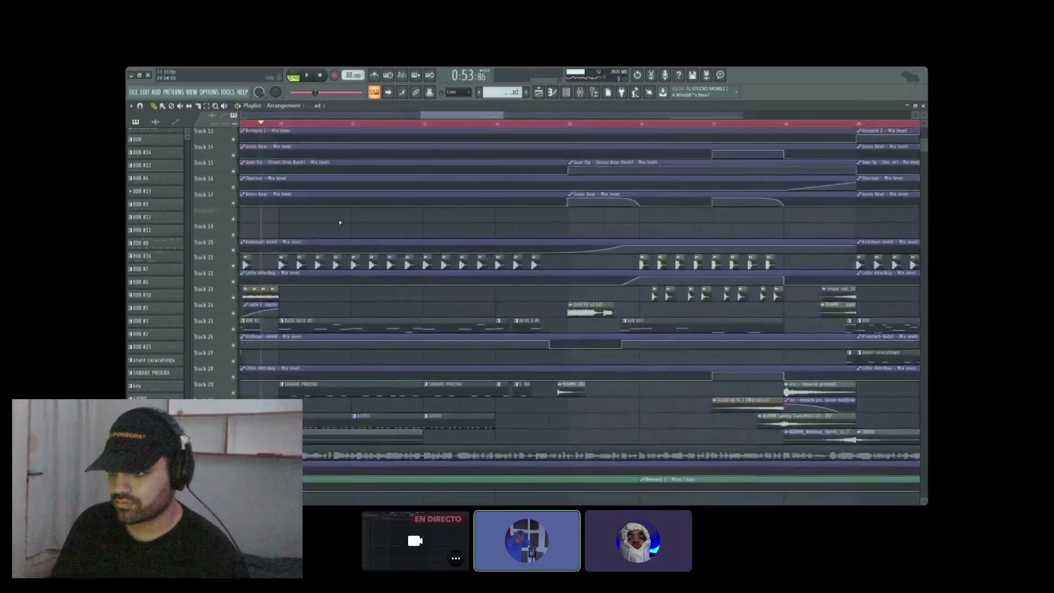
key(space)
scroll(335, 222, up, 8)
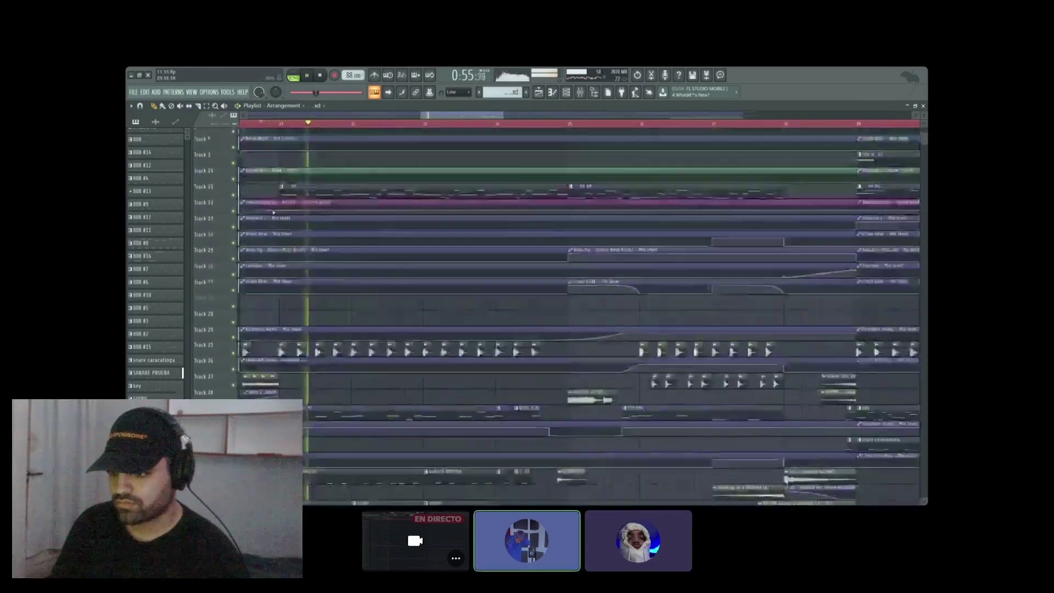
scroll(328, 218, down, 5)
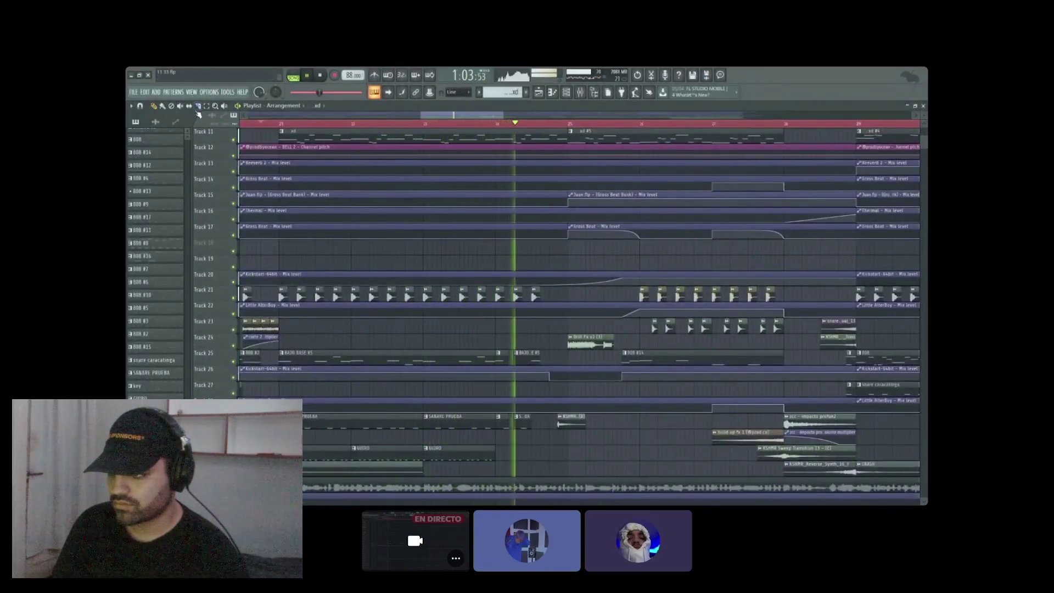
click(582, 342)
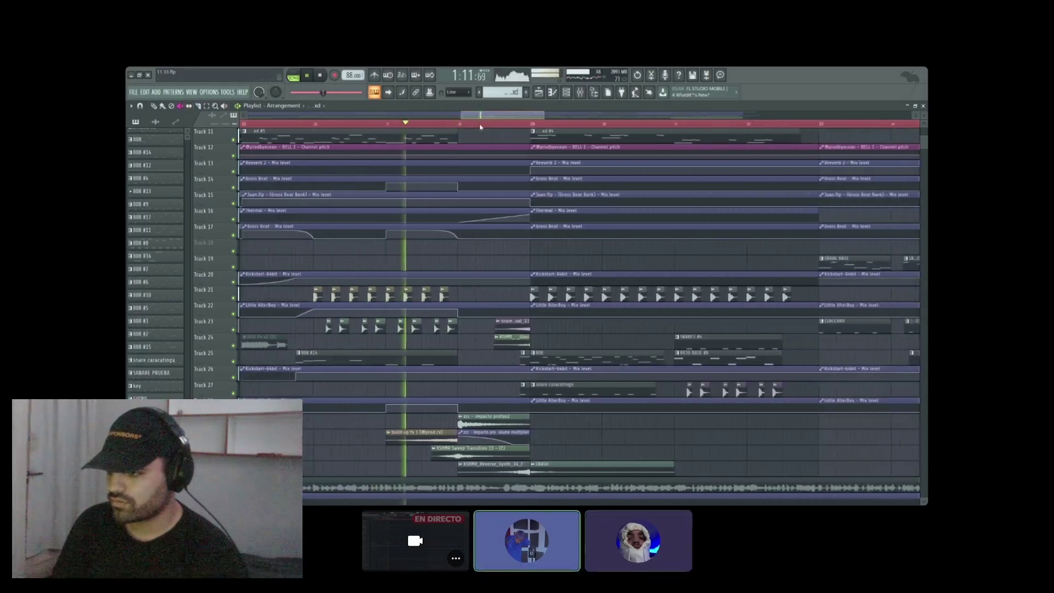
Step: Follow the full arrangement's playback past bar 29 and review all of its tracks in the playlist
scroll(501, 222, up, 5)
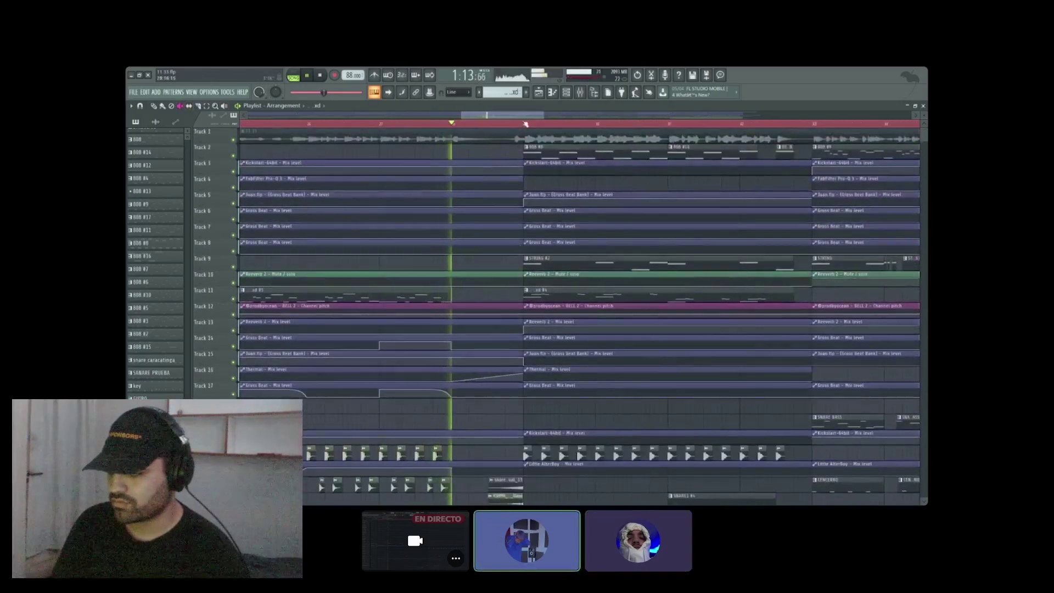
scroll(528, 131, down, 2)
scroll(589, 129, up, 4)
scroll(593, 205, down, 1)
scroll(604, 205, down, 3)
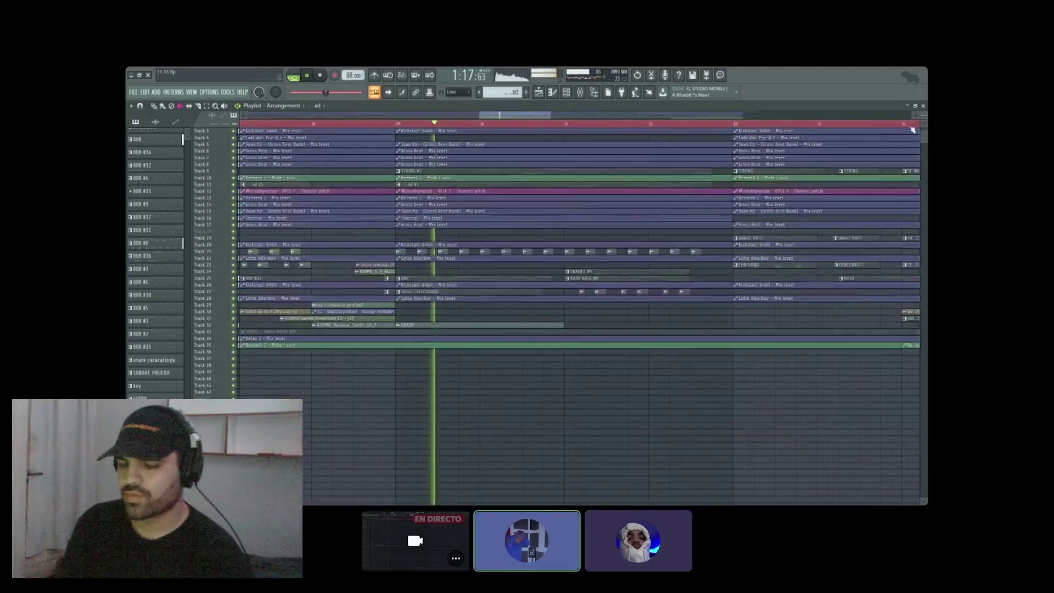
scroll(582, 119, down, 1)
scroll(586, 126, down, 3)
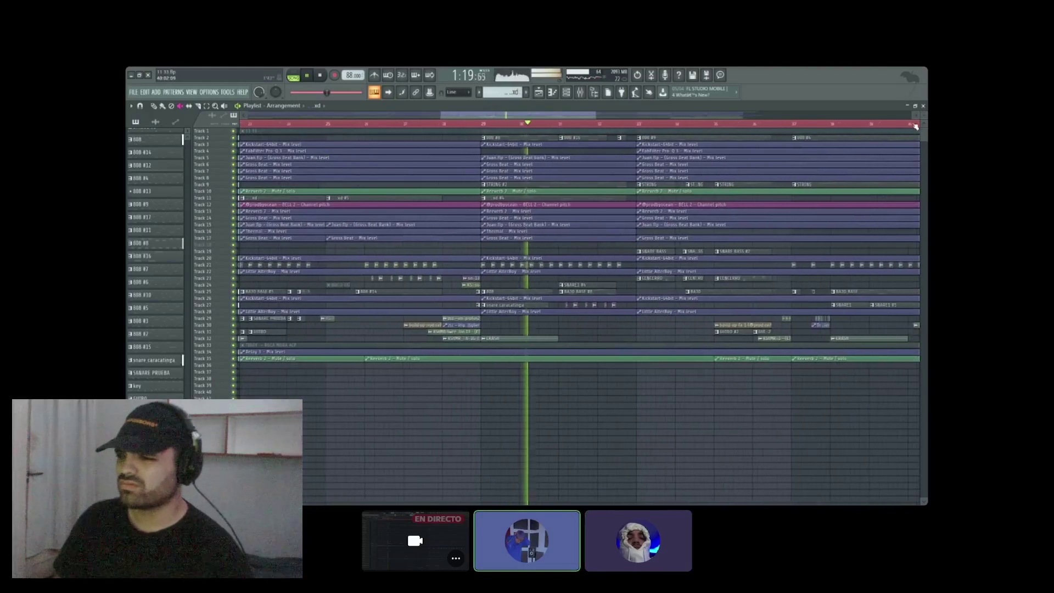
scroll(925, 114, up, 3)
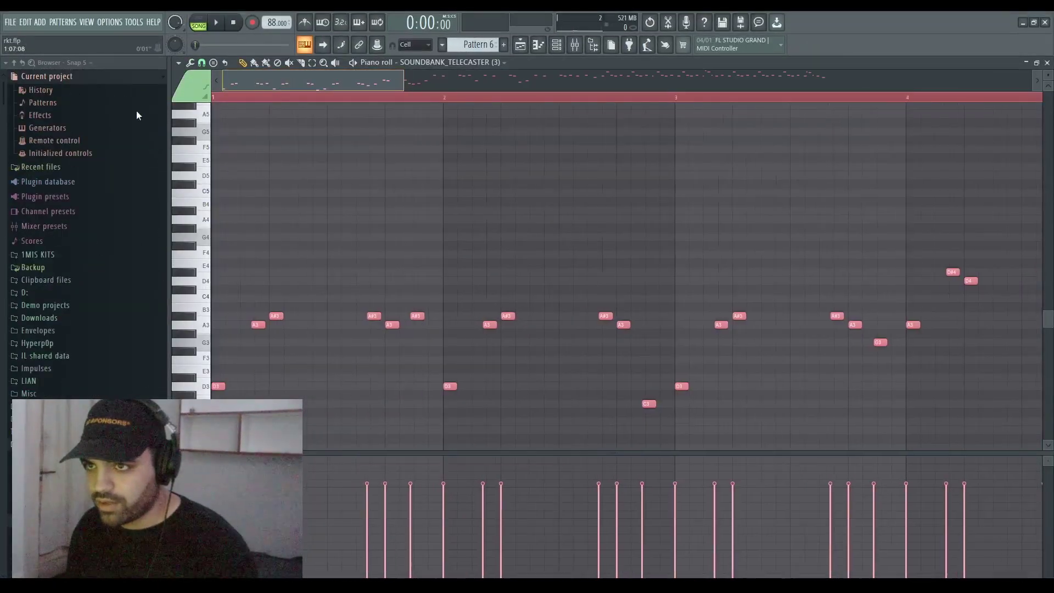
Step: Play Pattern 6 of the rkt project and examine the SOUNDBANK_TELECASTER notes in the piano roll
key(space)
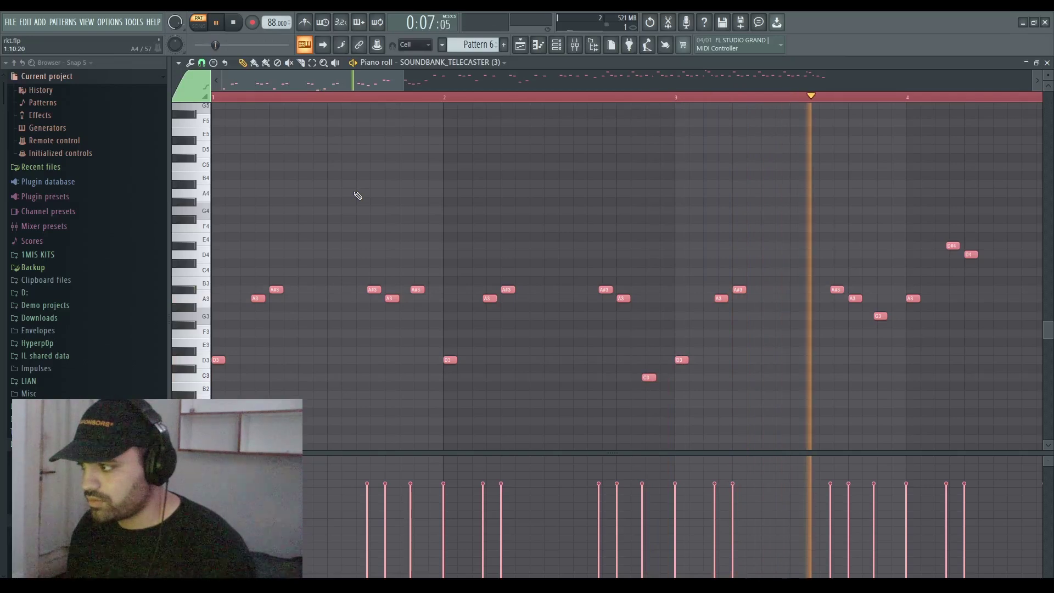
scroll(358, 195, down, 2)
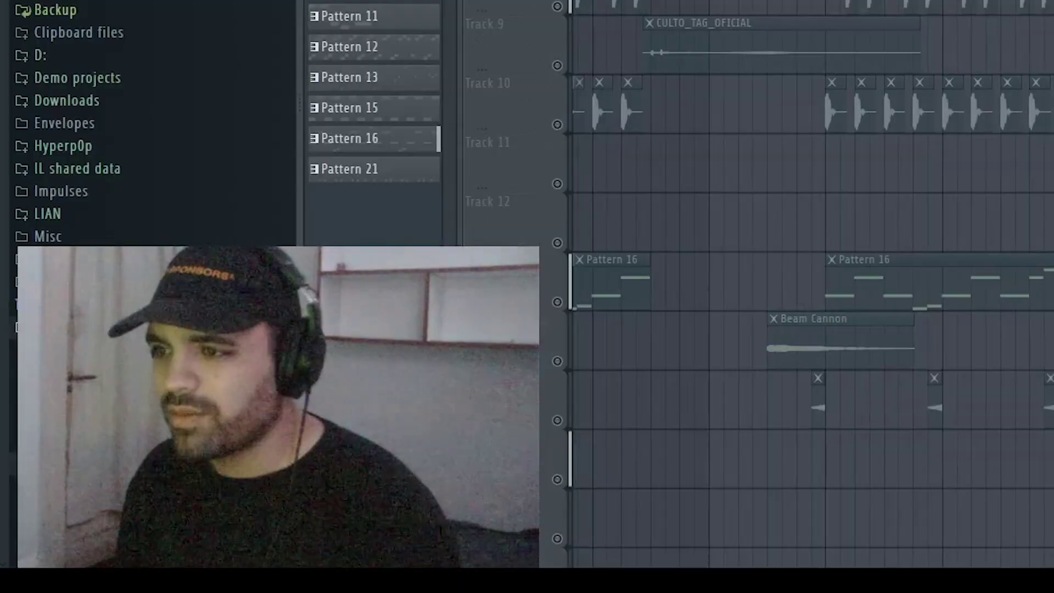
Step: Examine the SOUNDBANK_TELECASTER notes of Pattern 10 in the piano roll, then return to the playlist
scroll(686, 296, up, 3)
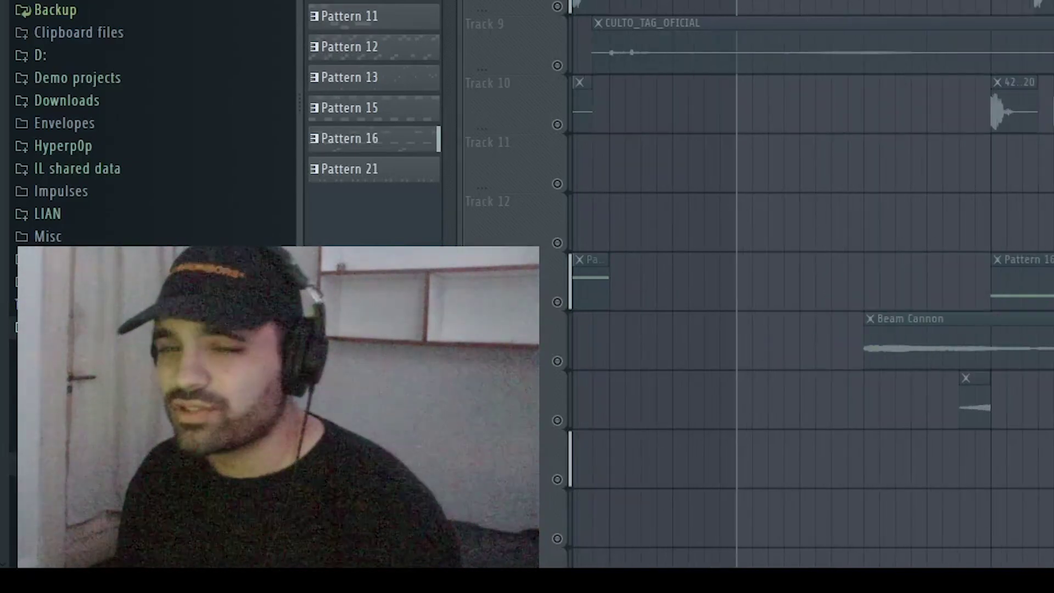
scroll(812, 297, down, 3)
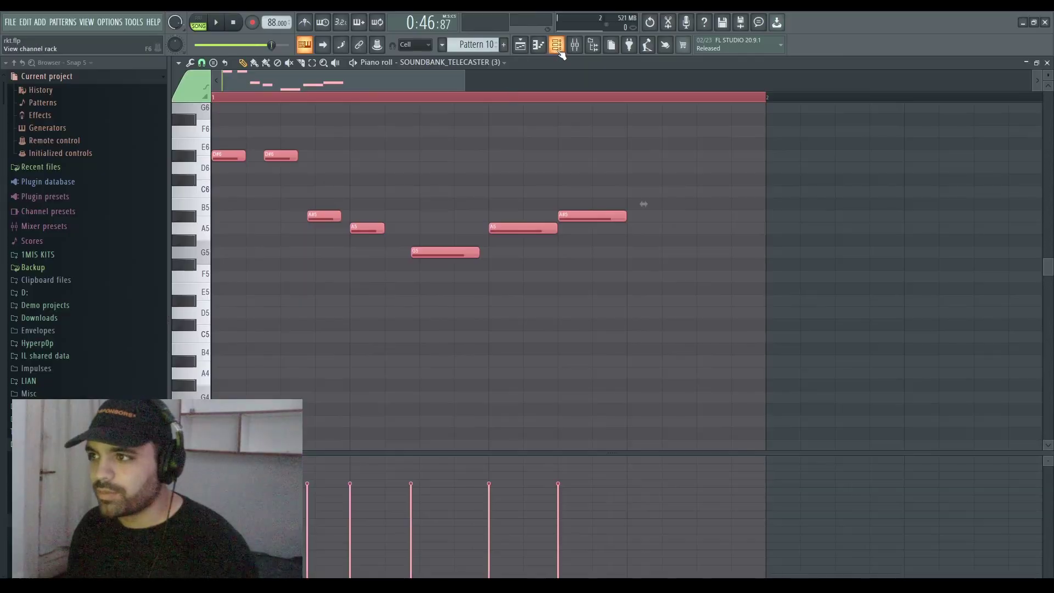
click(556, 44)
click(561, 50)
scroll(527, 179, up, 2)
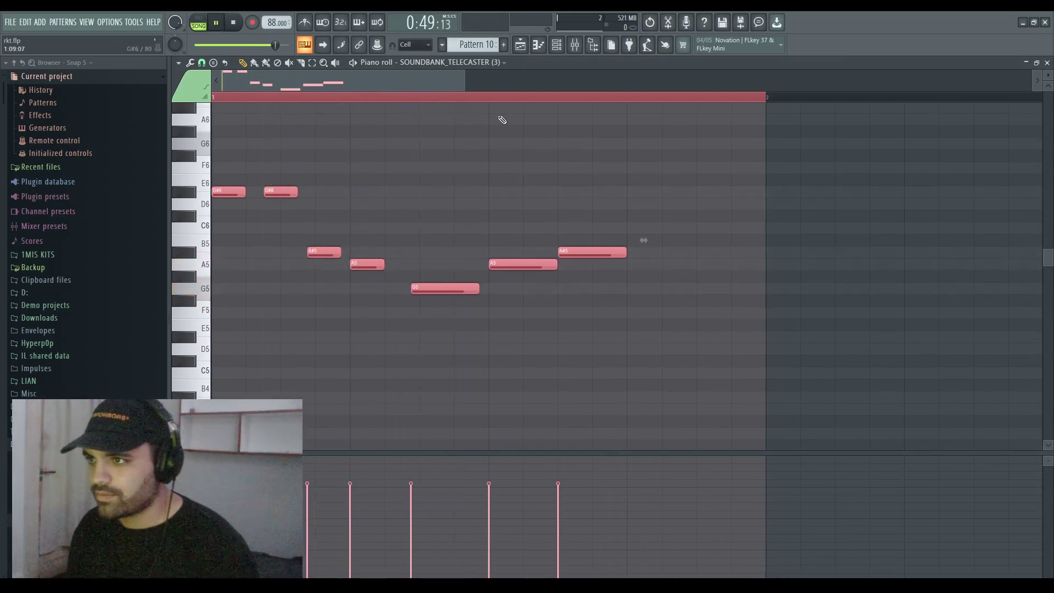
click(520, 45)
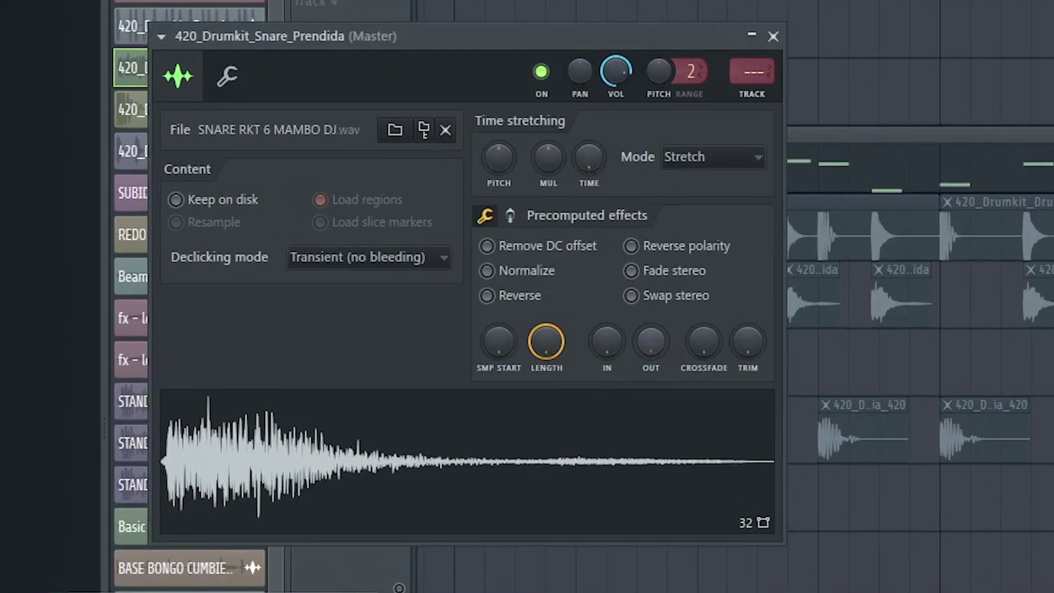
Step: Increase the fade-out of the 420_Drumkit_Snare_Prendida sample in its precomputed effects
drag(651, 341, 651, 299)
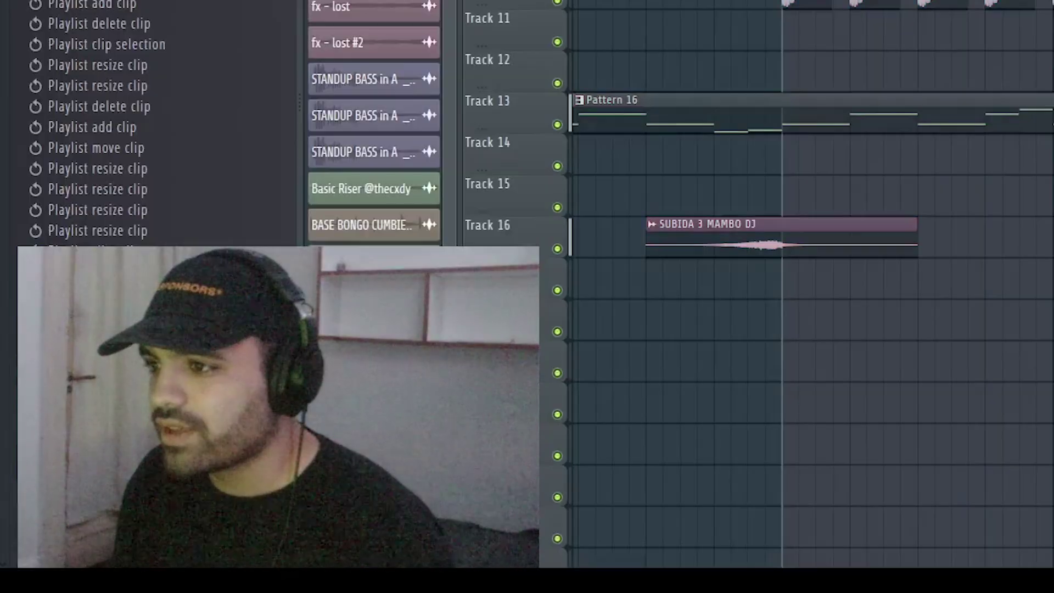
Step: Solo the 420_Drumkit_Drumloop_Turra_85bpm loop on Track 7, play it at bar 6, and unmute the melody on Track 6 alongside it
scroll(978, 296, up, 1)
scroll(977, 296, up, 1)
scroll(977, 297, down, 1)
scroll(687, 286, up, 2)
right_click(313, 193)
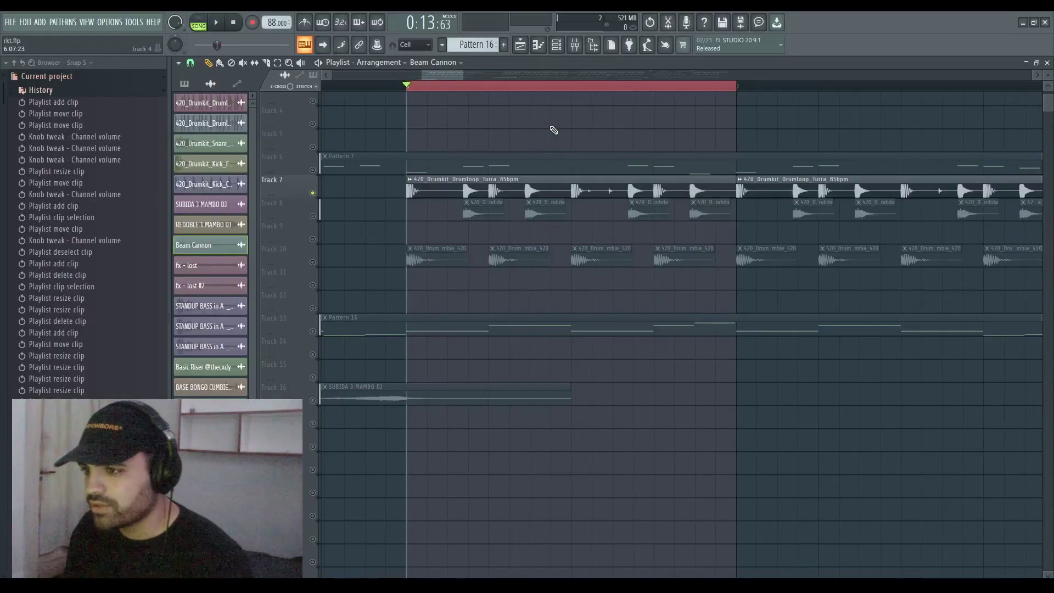
key(space)
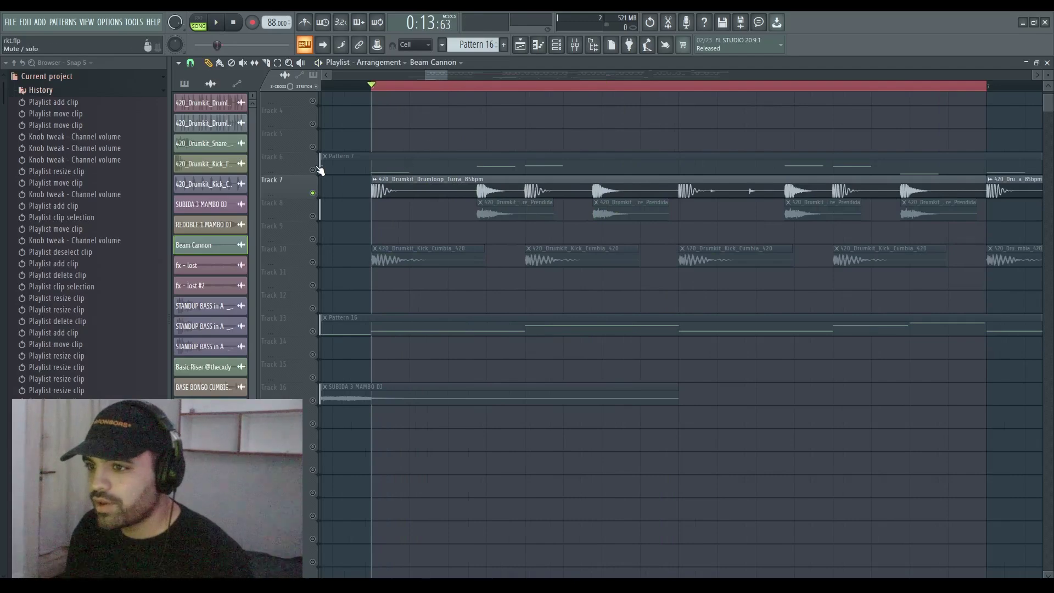
click(314, 169)
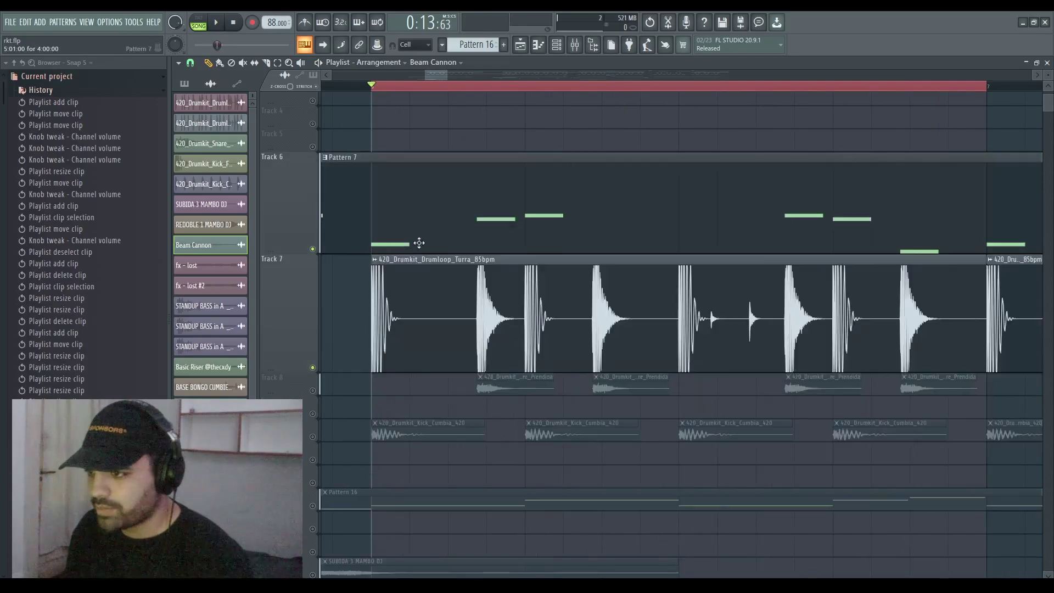
scroll(416, 240, up, 3)
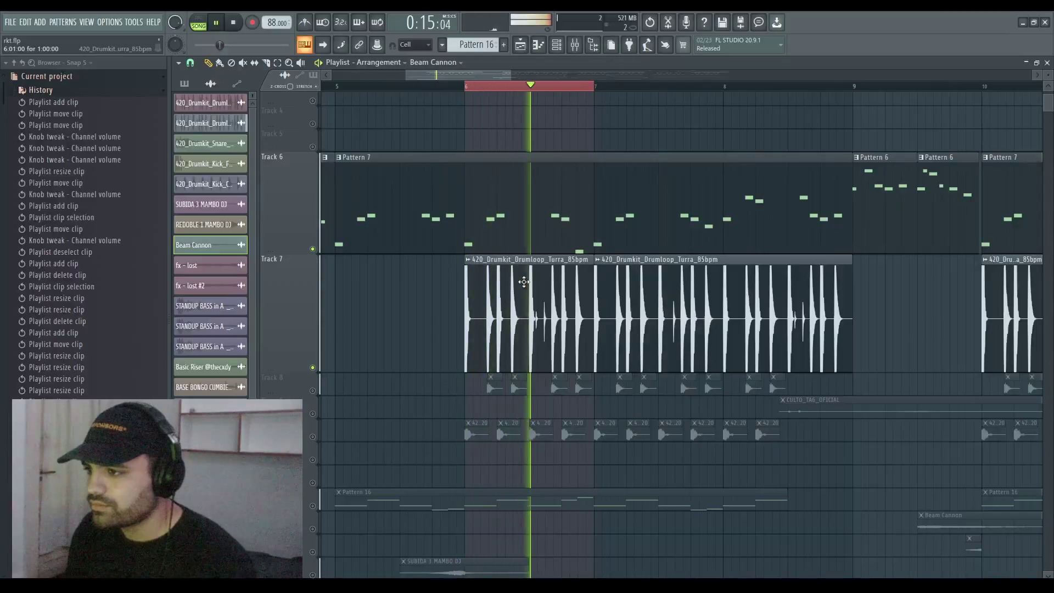
Step: Delete all the 420_Drumkit_Drumloop_Turra_85bpm clips from Track 7 across the arrangement
scroll(511, 291, down, 5)
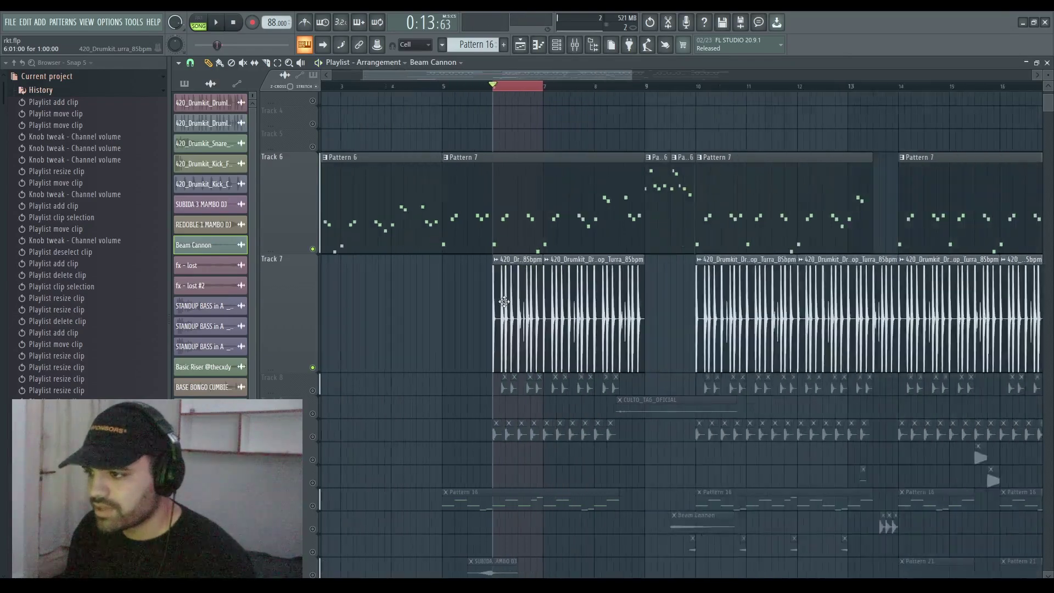
drag(433, 323, 796, 301)
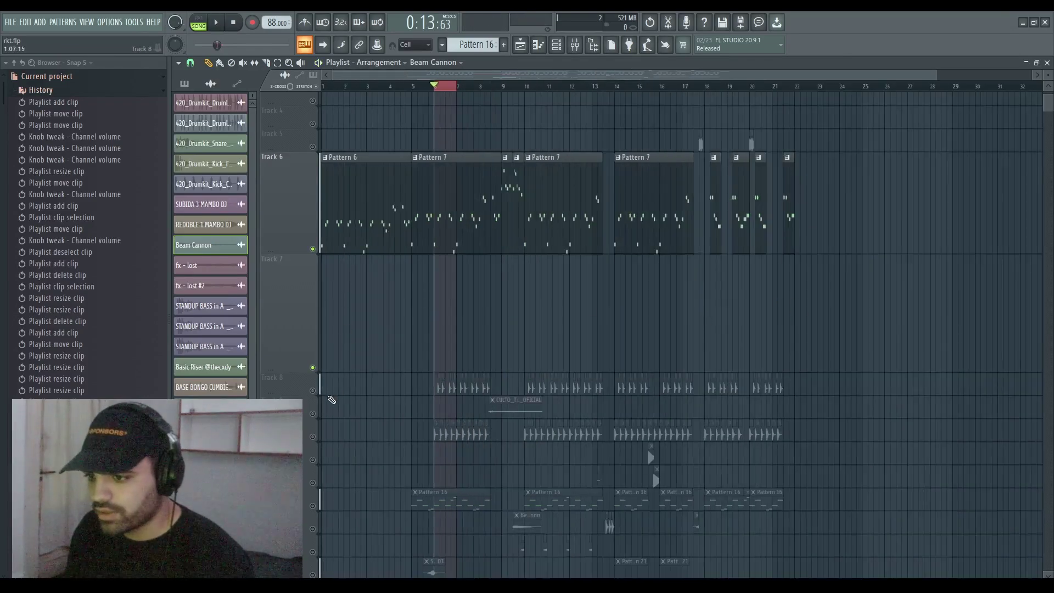